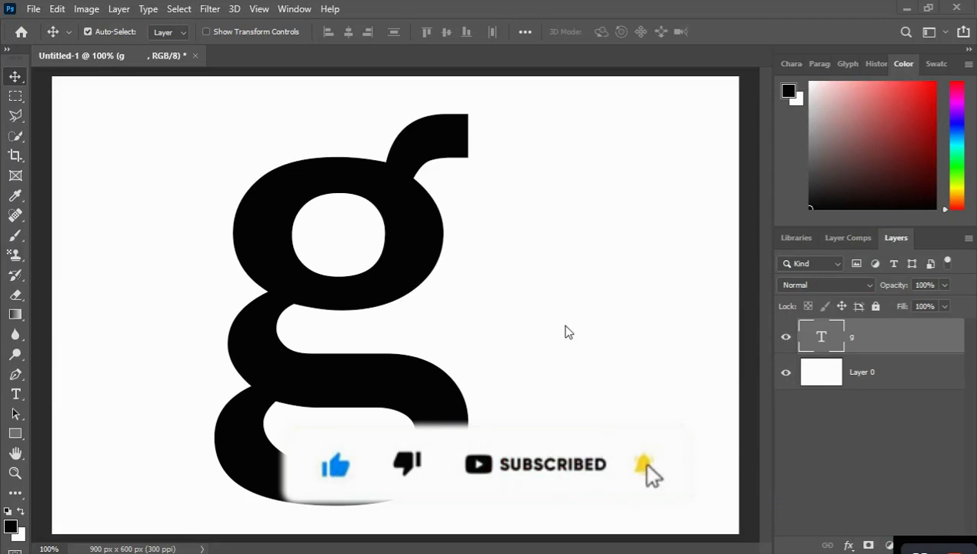
# Step: Display the layer Styles presets and place them in the empty area beside the letter g
pyautogui.click(297, 11)
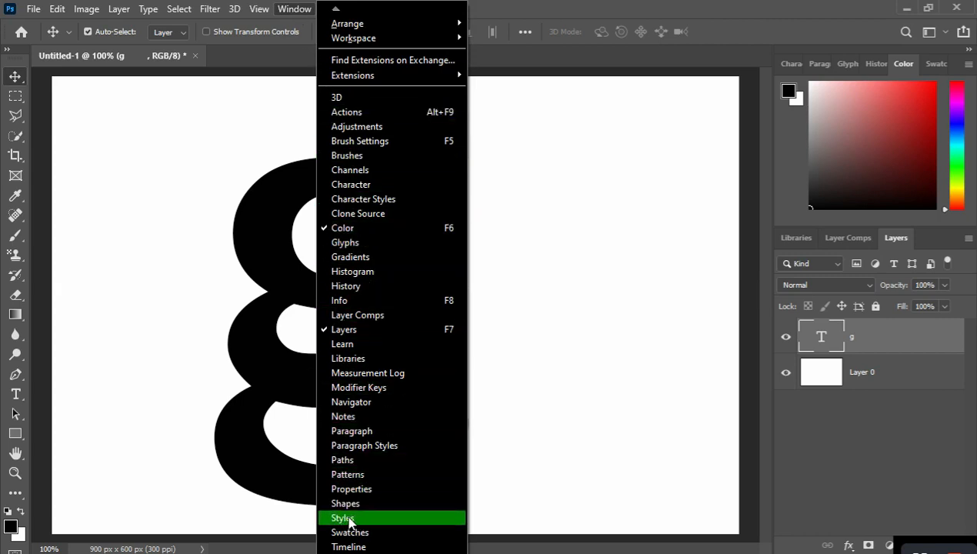
pyautogui.click(304, 11)
pyautogui.click(305, 13)
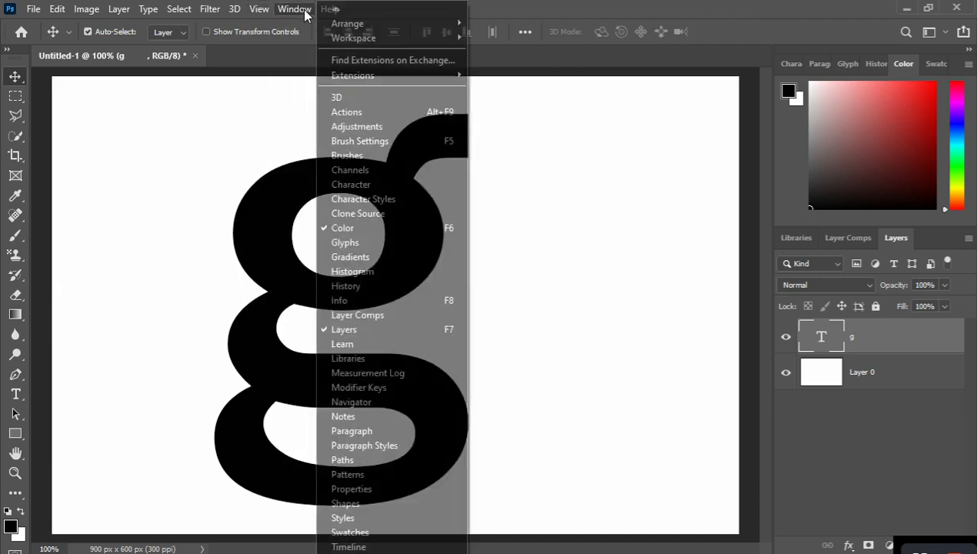
pyautogui.click(361, 523)
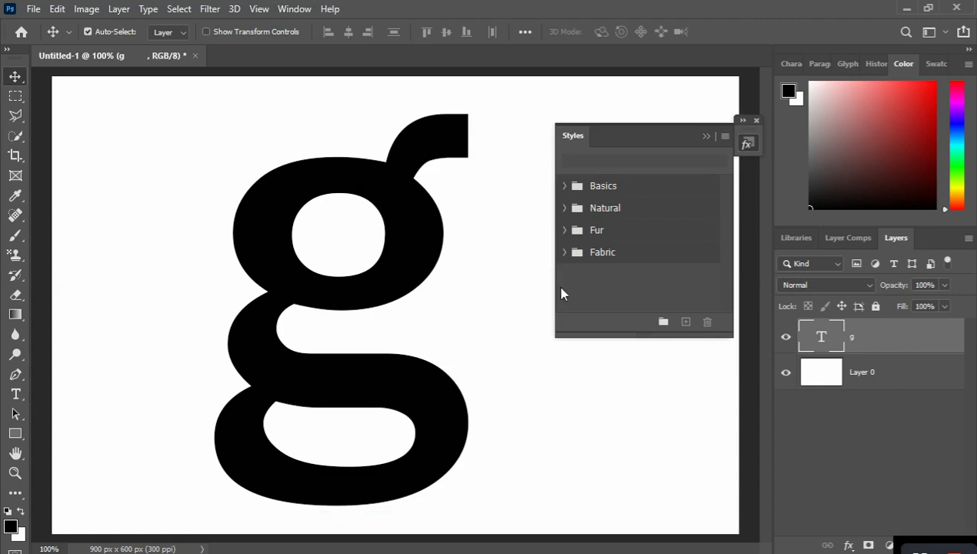
pyautogui.moveTo(645, 137); pyautogui.dragTo(628, 174)
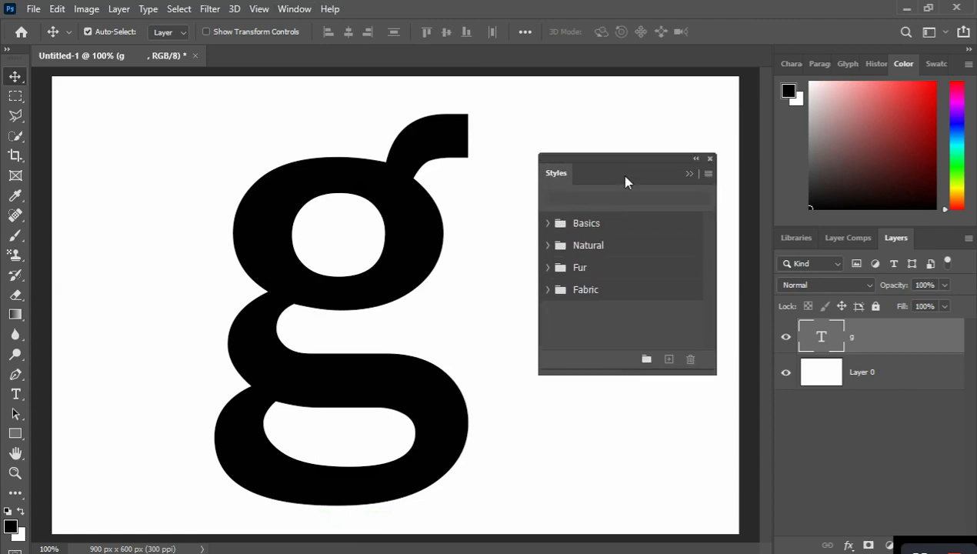
# Step: Expand the Basics, Natural, Fur and Fabric style groups and browse the presets in each
pyautogui.click(548, 224)
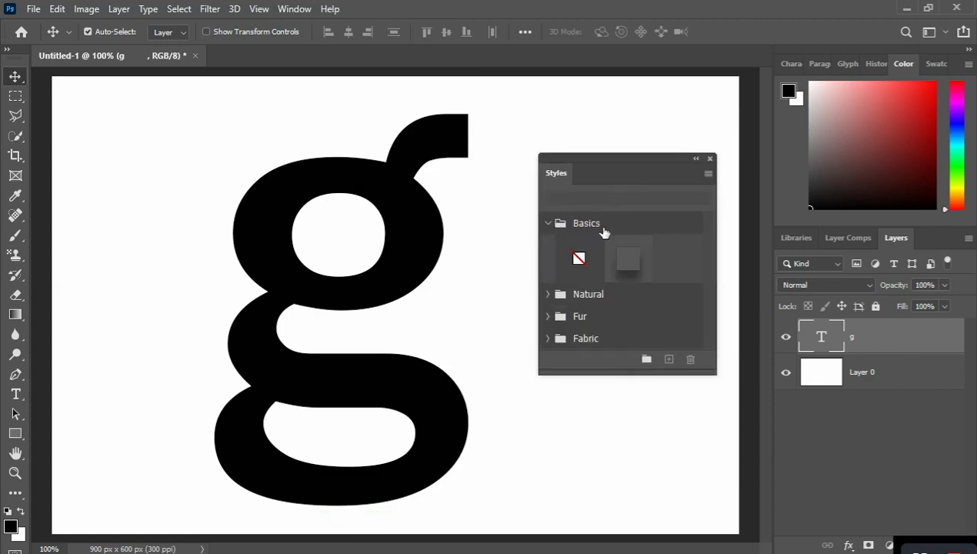
pyautogui.click(548, 294)
pyautogui.scroll(-5, 646, 231)
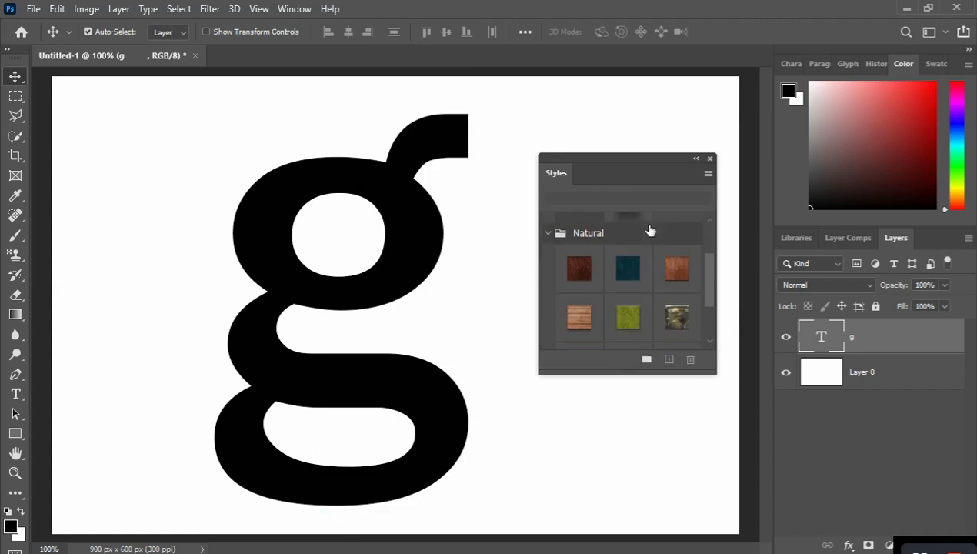
pyautogui.scroll(-1, 644, 230)
pyautogui.click(547, 317)
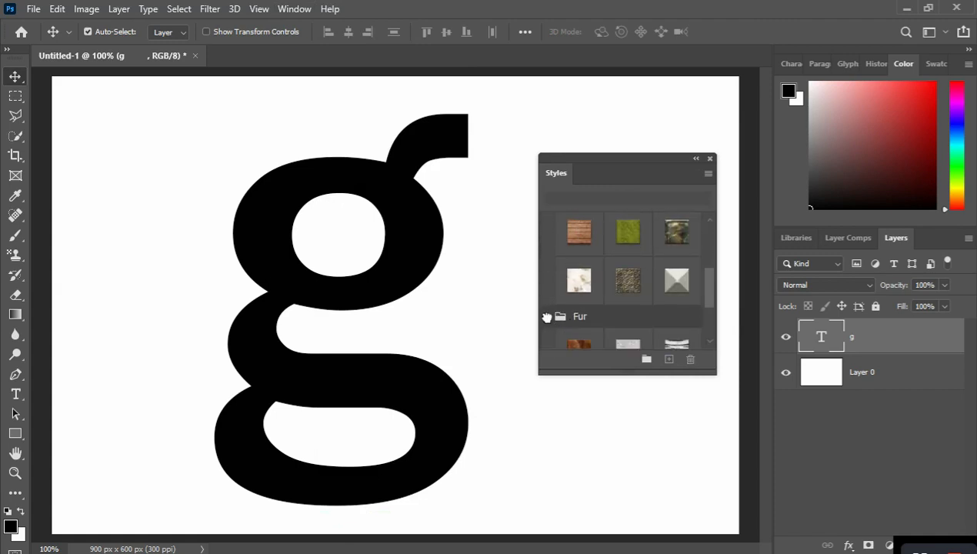
pyautogui.scroll(-3, 581, 299)
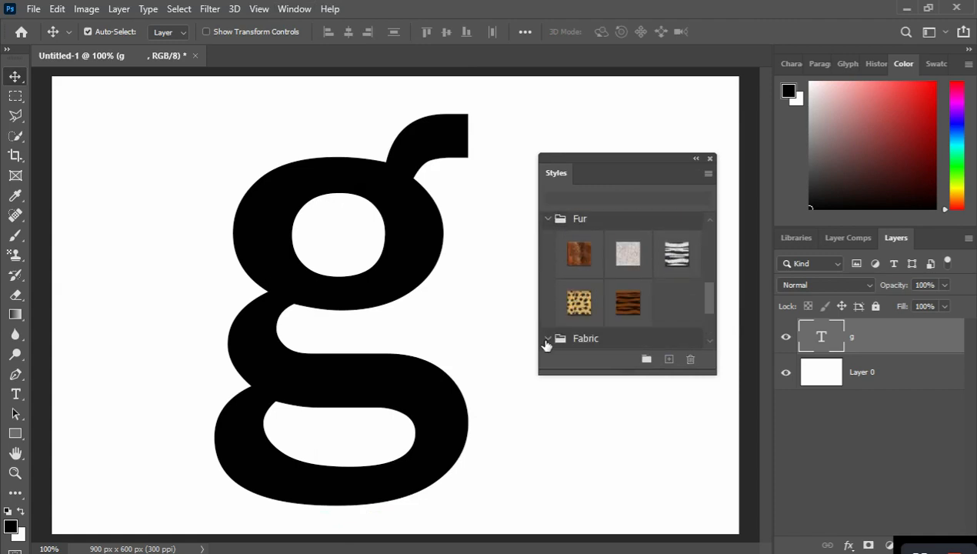
pyautogui.click(546, 340)
pyautogui.scroll(-2, 583, 309)
pyautogui.scroll(-2, 584, 309)
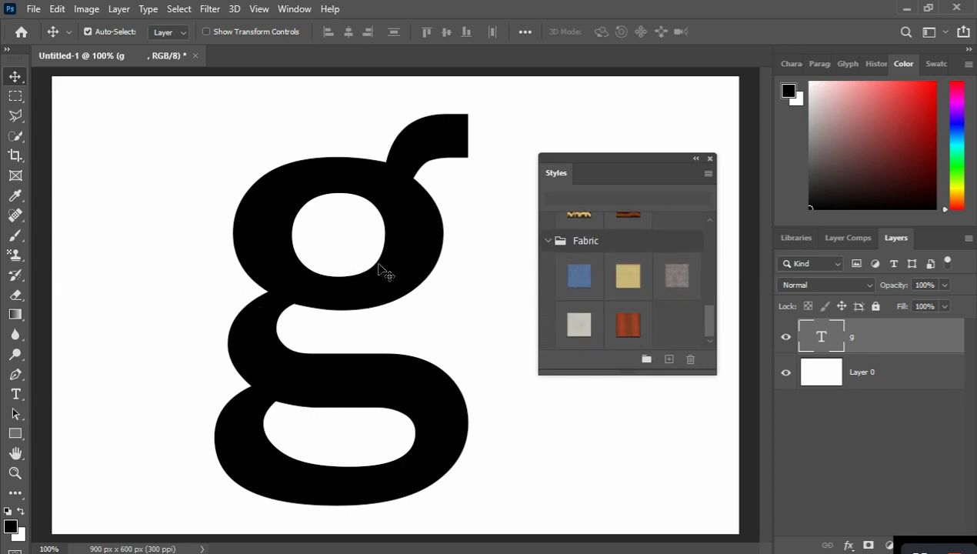
pyautogui.scroll(6, 635, 283)
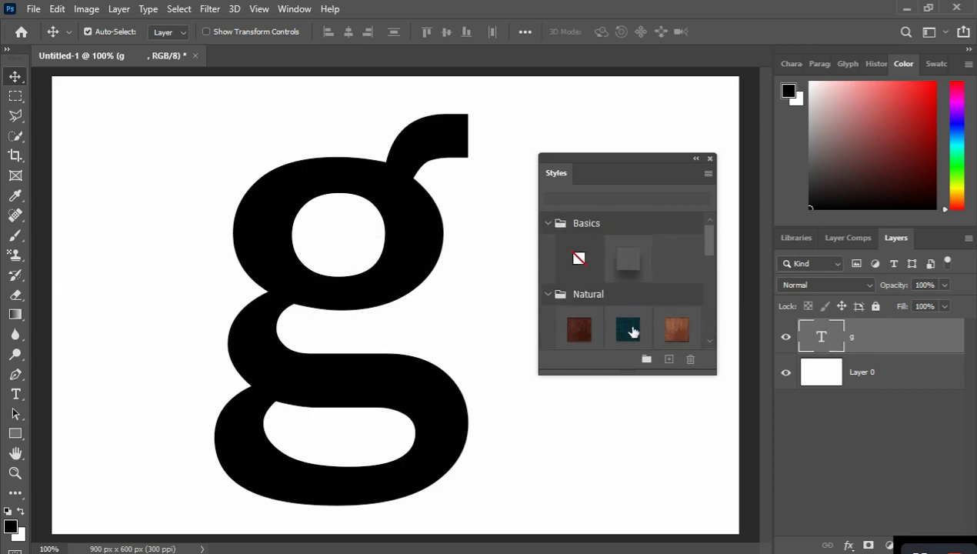
# Step: Try the soil, teal, brown wood, wooden plank, green and dark marble Natural styles on the g text layer
pyautogui.click(579, 332)
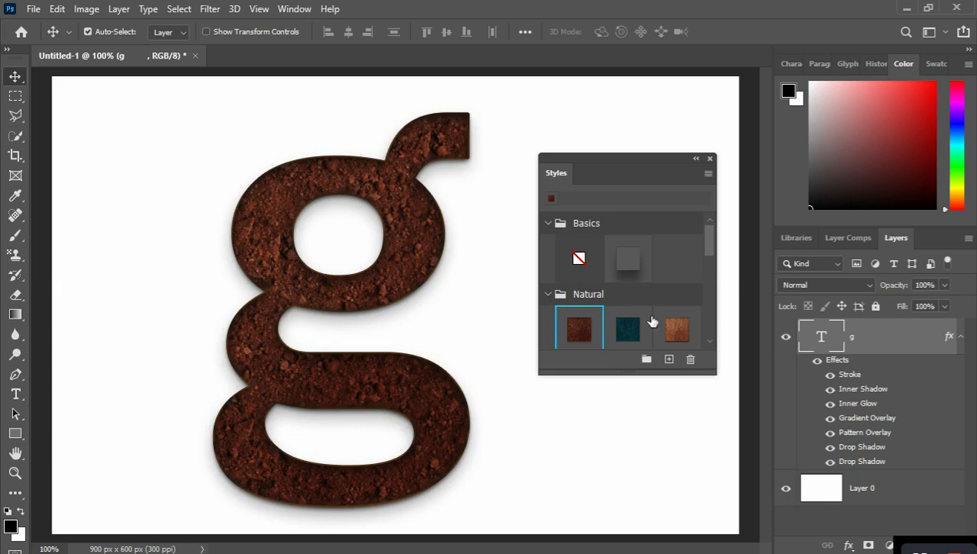
pyautogui.click(623, 335)
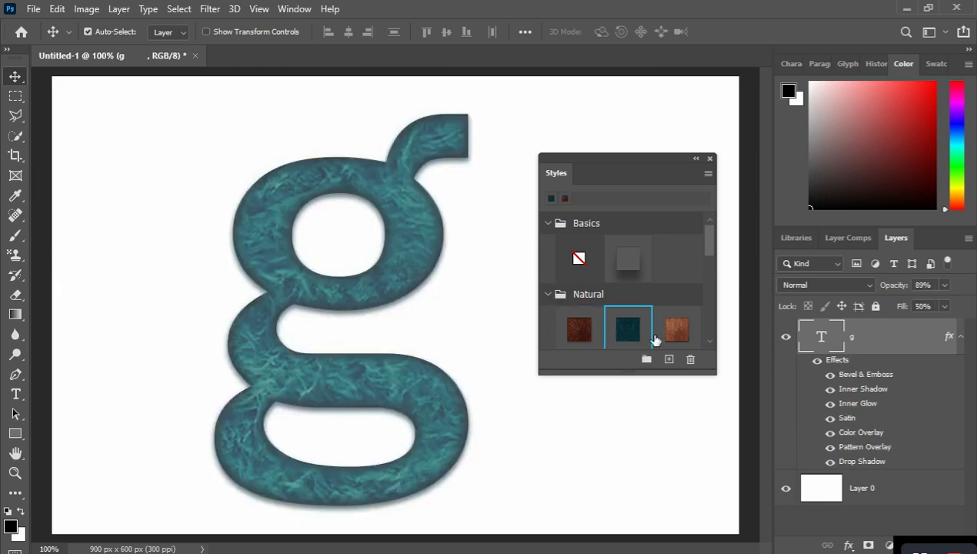
pyautogui.click(675, 333)
pyautogui.scroll(-2, 633, 338)
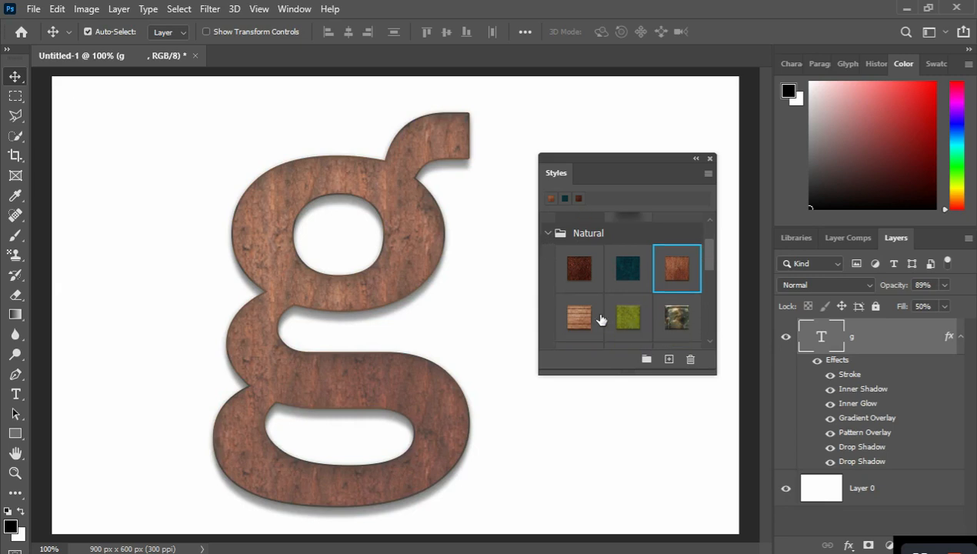
pyautogui.click(583, 317)
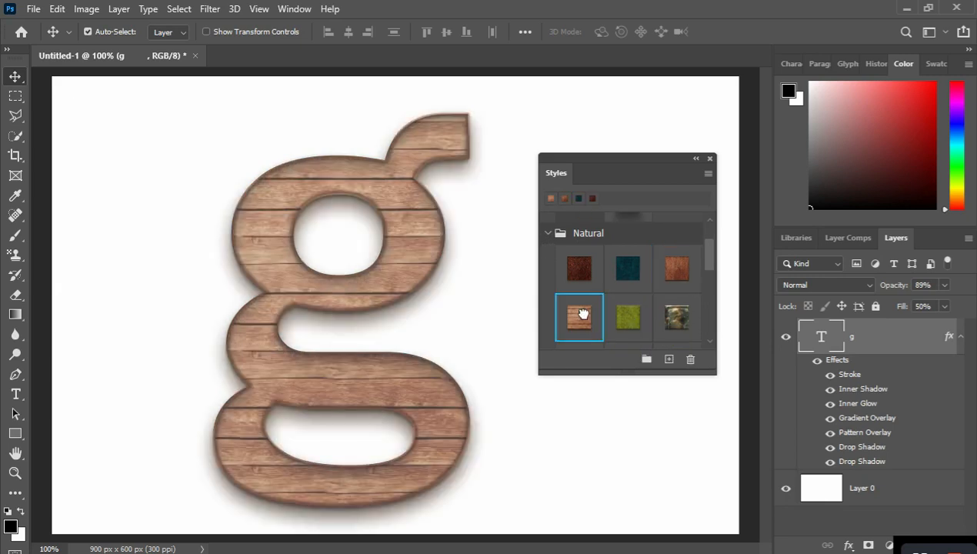
pyautogui.click(623, 322)
pyautogui.click(675, 318)
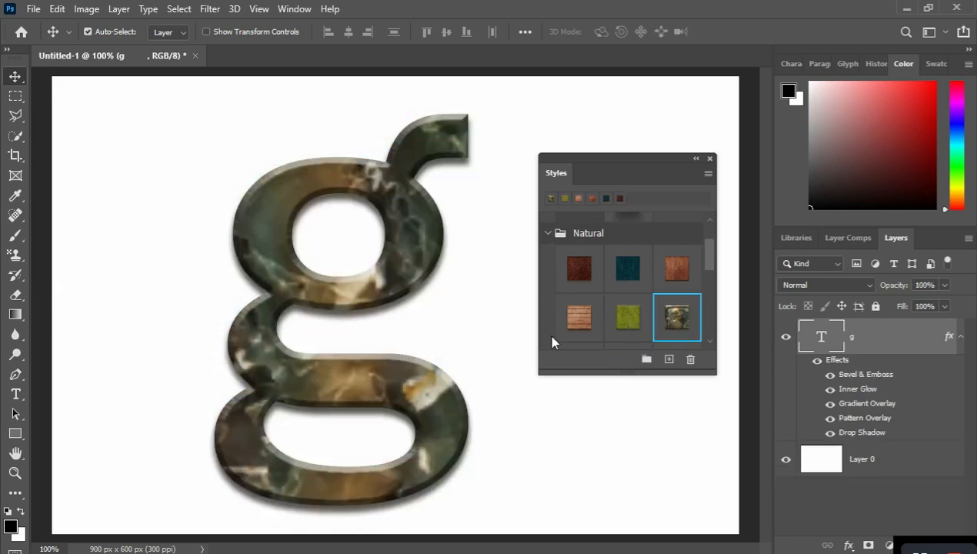
# Step: Try the white marble, rough brown stone and bevelled grey stone Natural styles on the g text layer
pyautogui.scroll(-2, 593, 331)
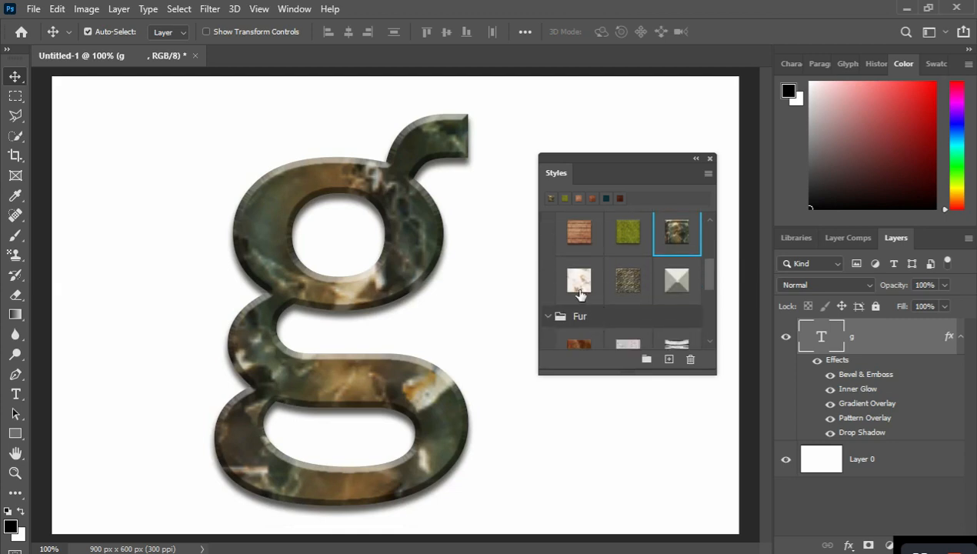
pyautogui.click(579, 282)
pyautogui.click(627, 286)
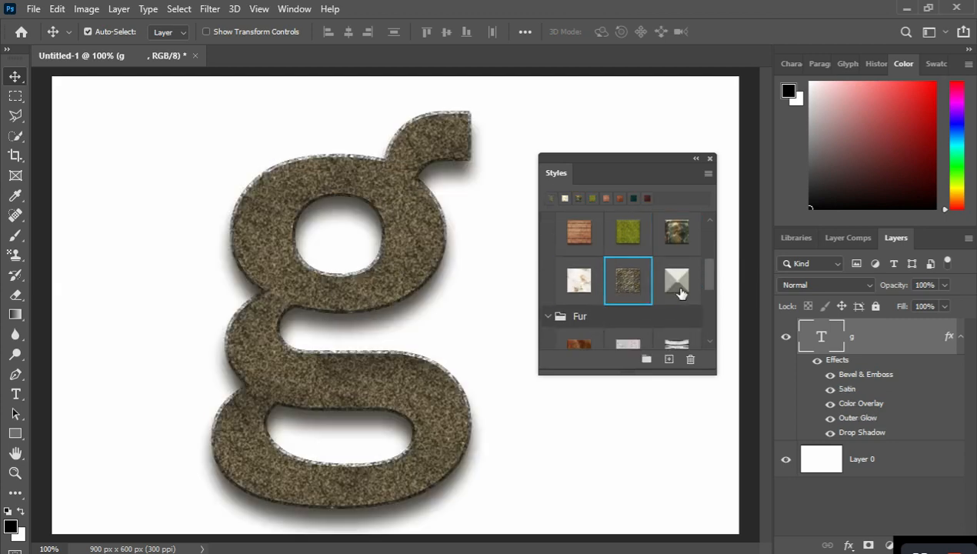
pyautogui.click(680, 282)
pyautogui.scroll(-2, 627, 300)
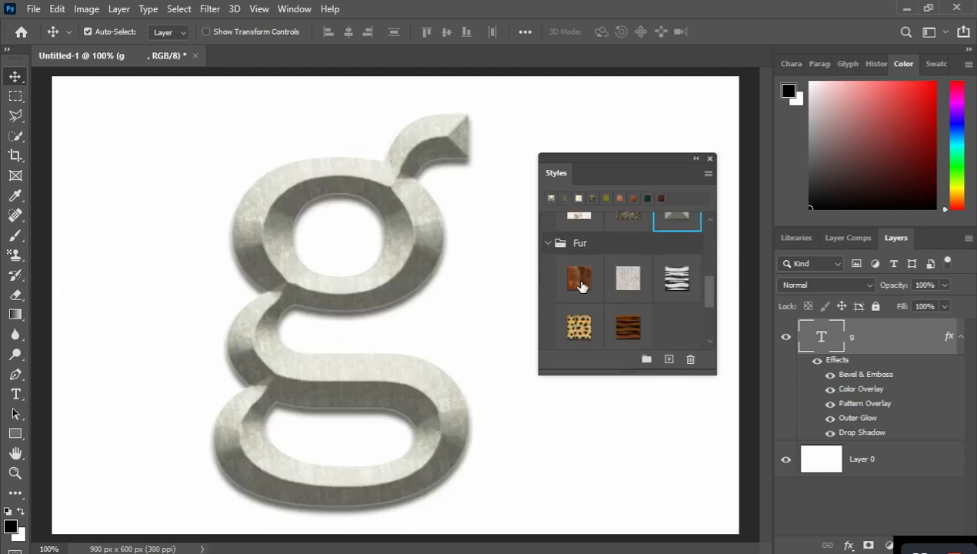
# Step: Try the brown, zebra, white, leopard and tiger Fur styles on the g text layer
pyautogui.click(579, 280)
pyautogui.click(673, 284)
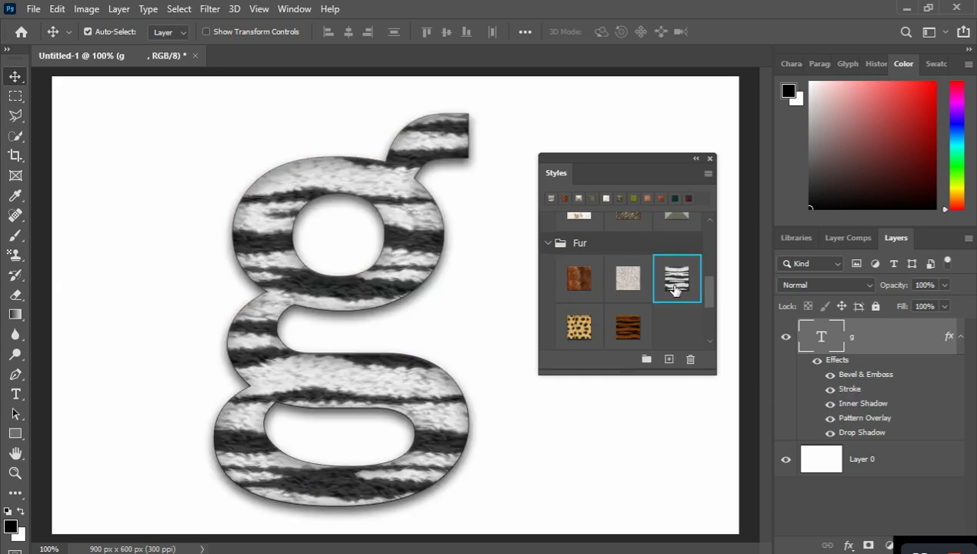
pyautogui.click(629, 282)
pyautogui.scroll(-1, 630, 283)
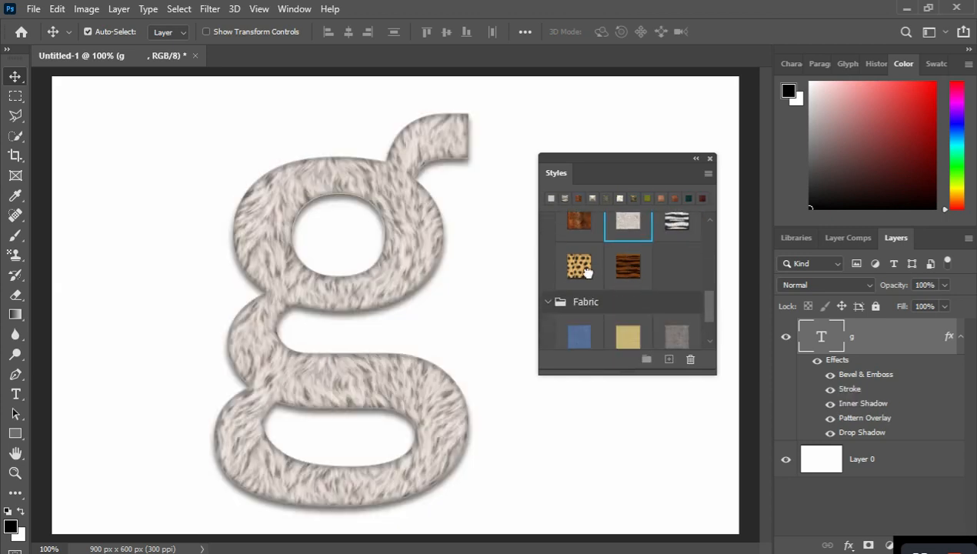
pyautogui.click(585, 274)
pyautogui.click(627, 267)
pyautogui.scroll(-1, 628, 275)
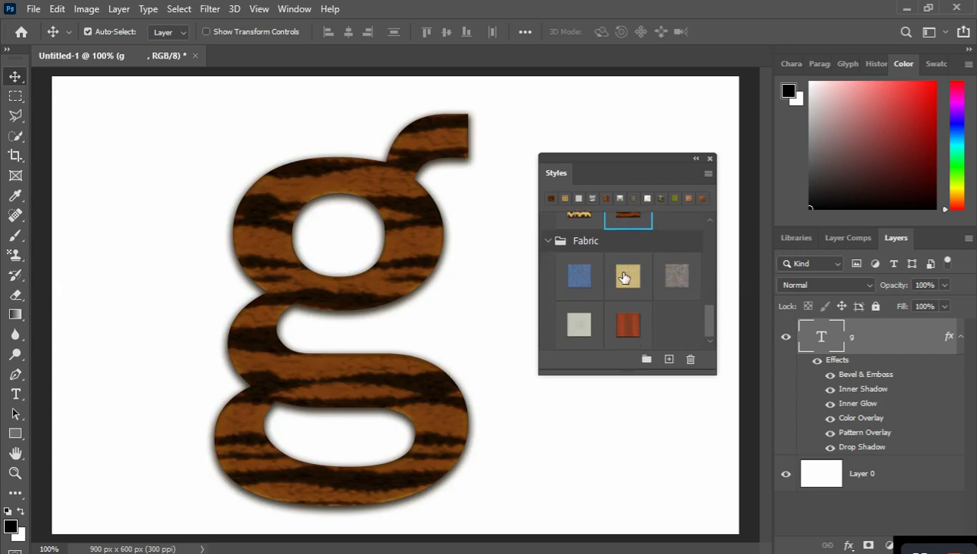
# Step: Try the blue denim Fabric style on the g text layer and clear its layer style
pyautogui.click(583, 275)
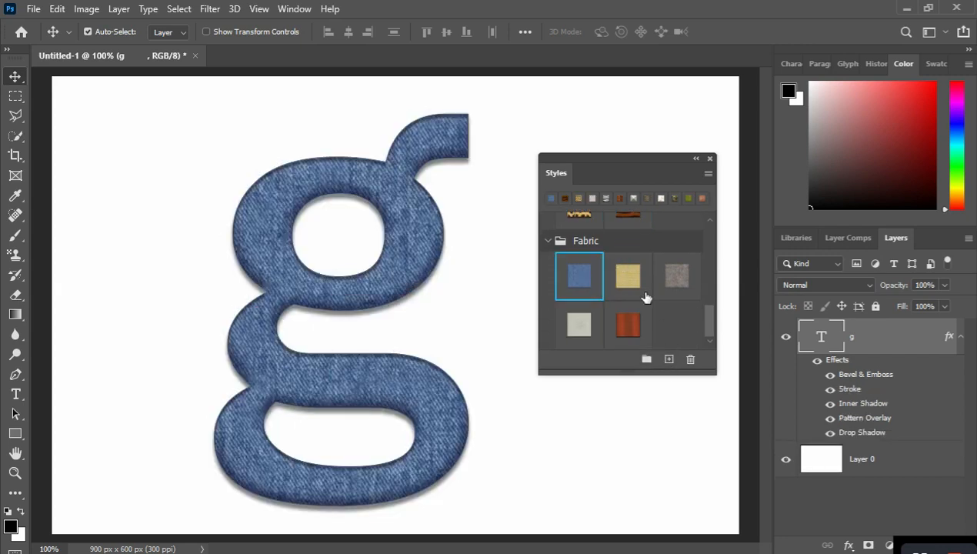
pyautogui.scroll(5, 645, 298)
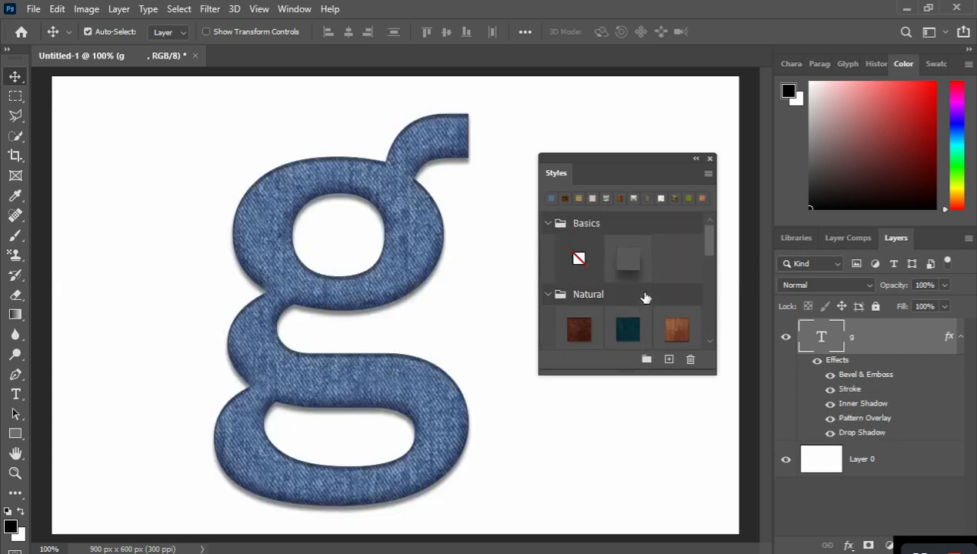
pyautogui.click(578, 258)
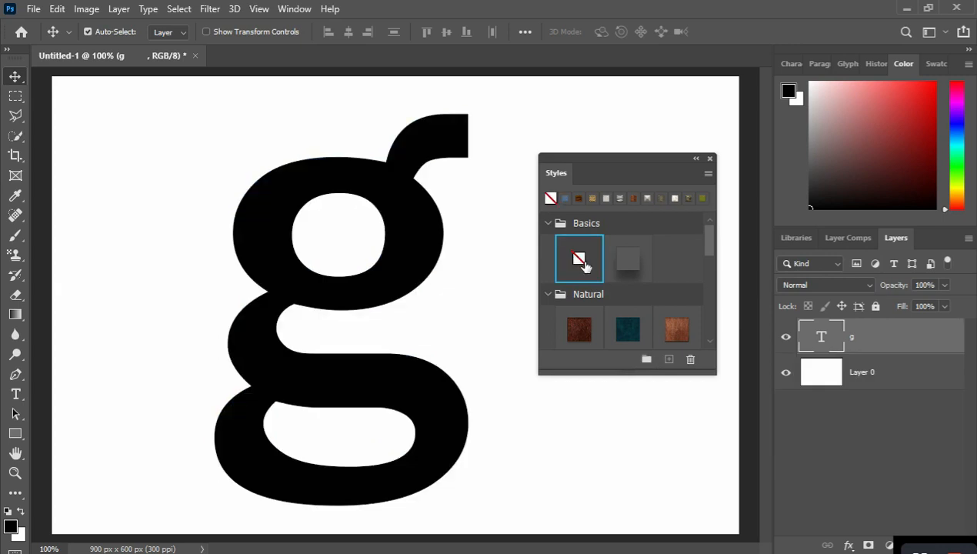
# Step: Try the Basics shadow style and Natural styles such as soil and white marble on the g, and clear the layer style
pyautogui.click(625, 263)
pyautogui.scroll(-1, 624, 264)
pyautogui.scroll(1, 624, 264)
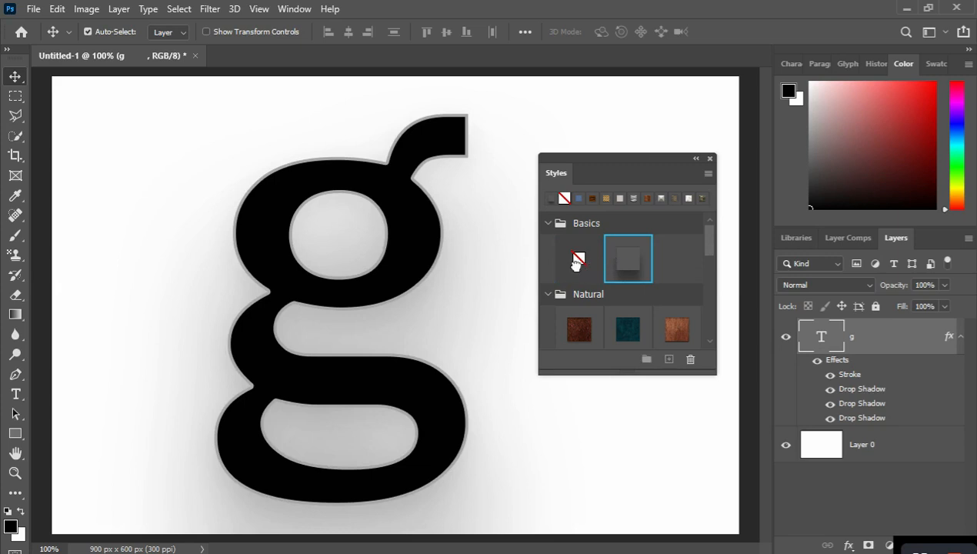
pyautogui.click(598, 269)
pyautogui.click(586, 329)
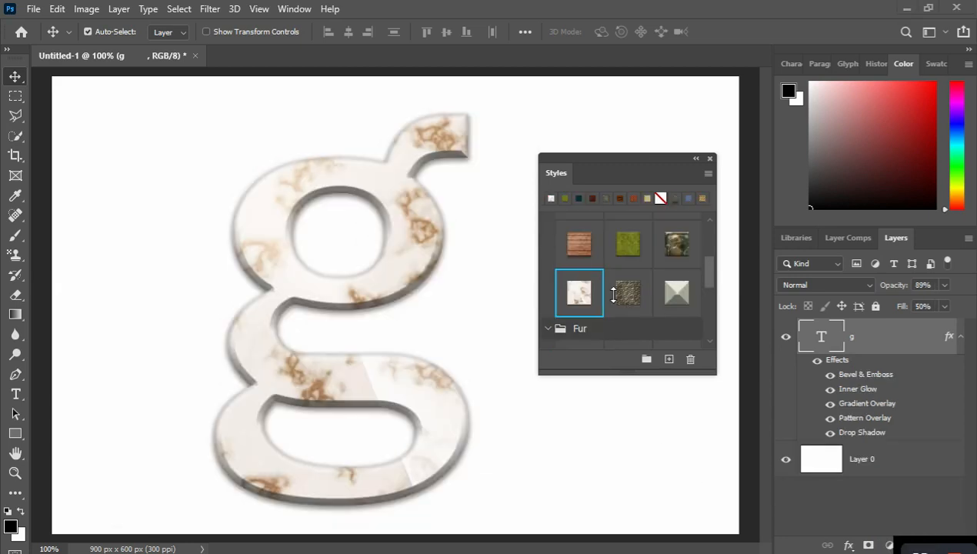
pyautogui.scroll(5, 623, 292)
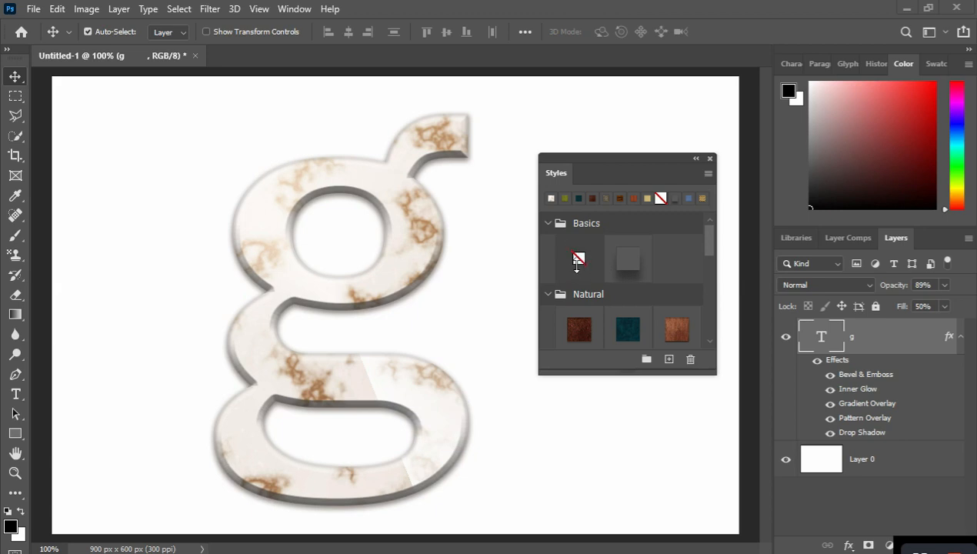
pyautogui.click(579, 259)
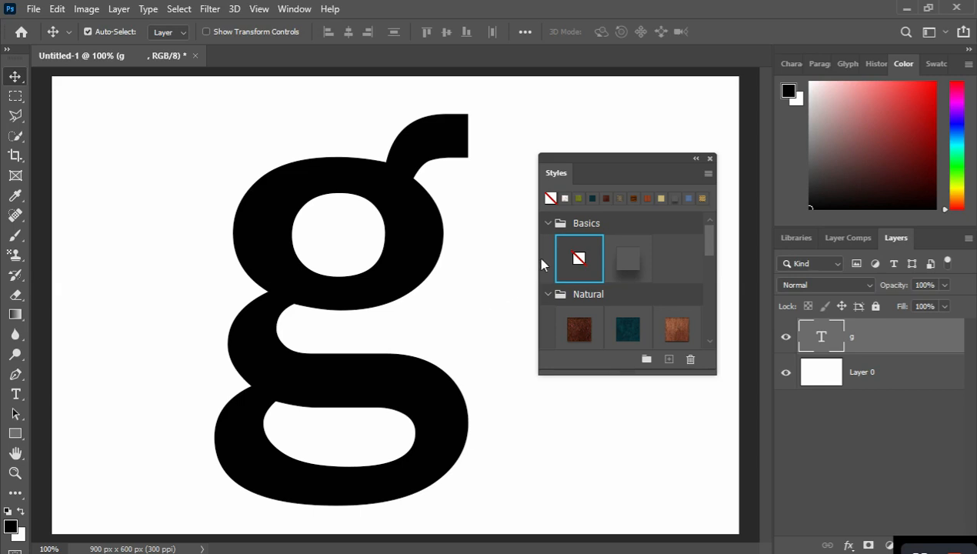
# Step: Try the dark marble Natural style on the g text layer
pyautogui.scroll(-1, 576, 262)
pyautogui.scroll(-3, 576, 262)
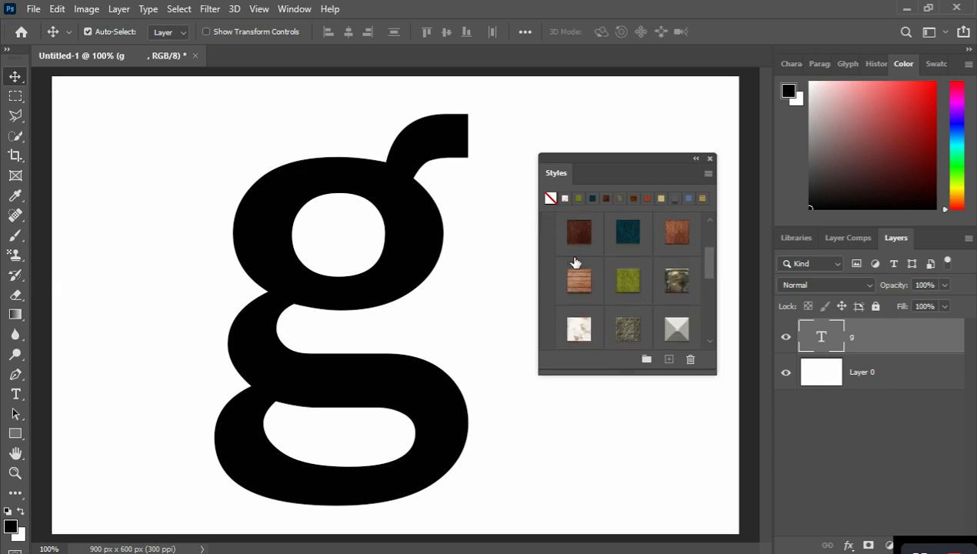
pyautogui.click(677, 282)
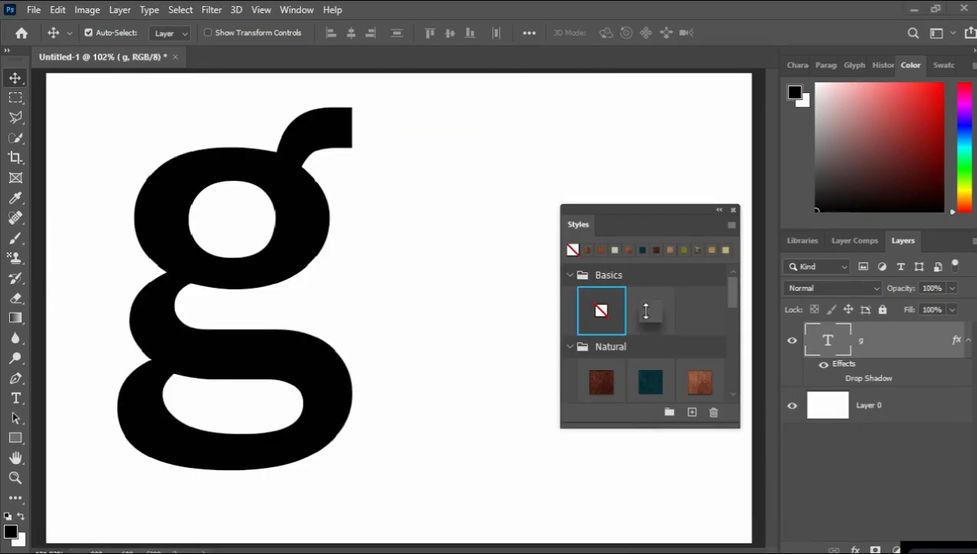
# Step: Close the Styles presets and open the Blending Options of the g text layer, moving the Layer Style dialog toward the canvas
pyautogui.scroll(-6, 669, 342)
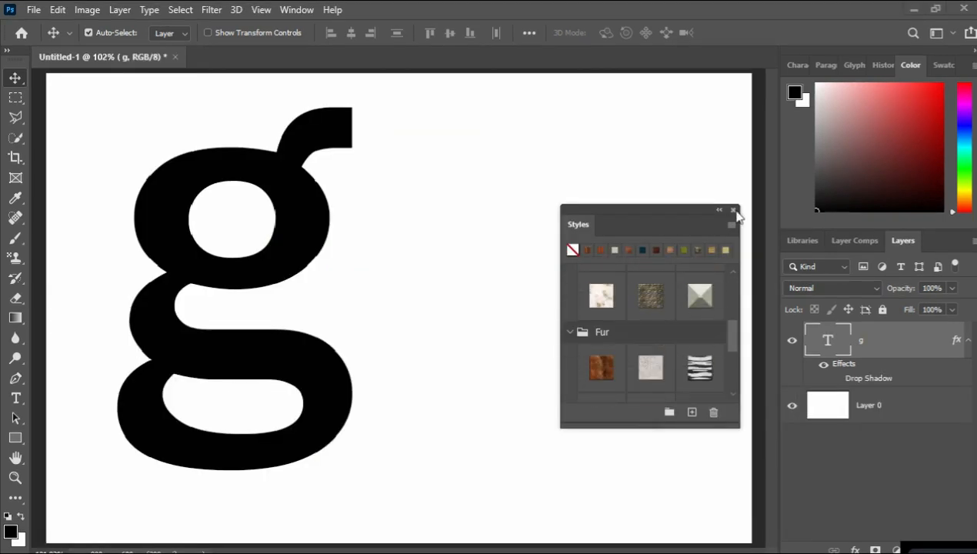
pyautogui.click(734, 210)
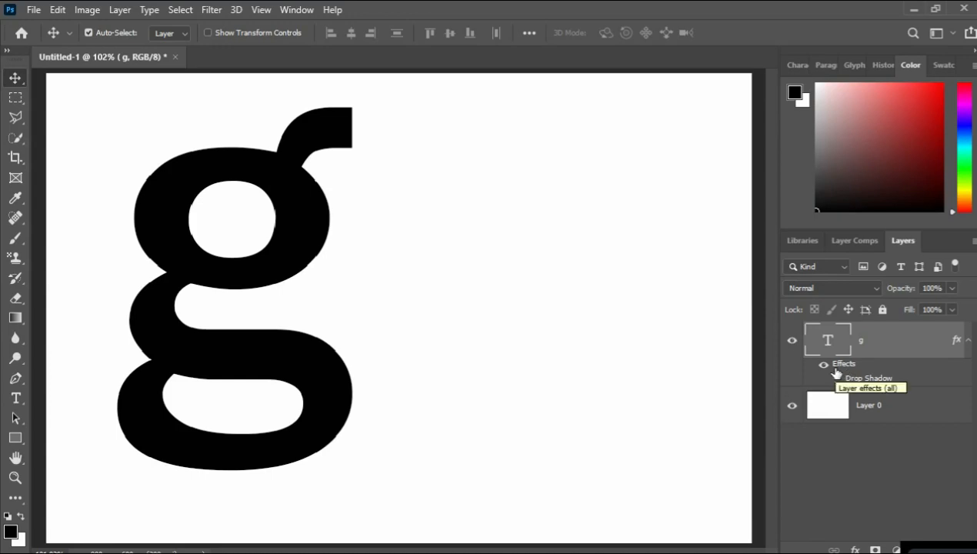
pyautogui.rightClick(920, 349)
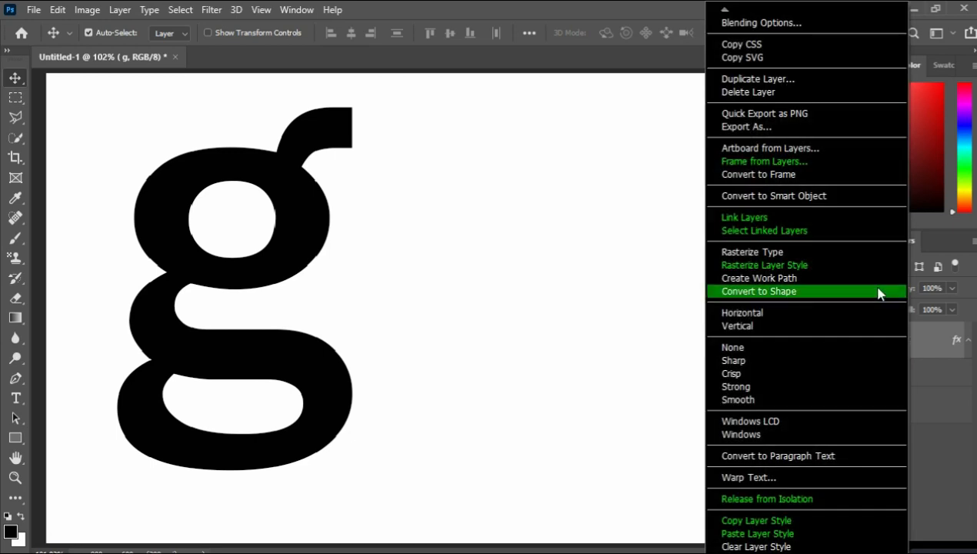
pyautogui.click(800, 27)
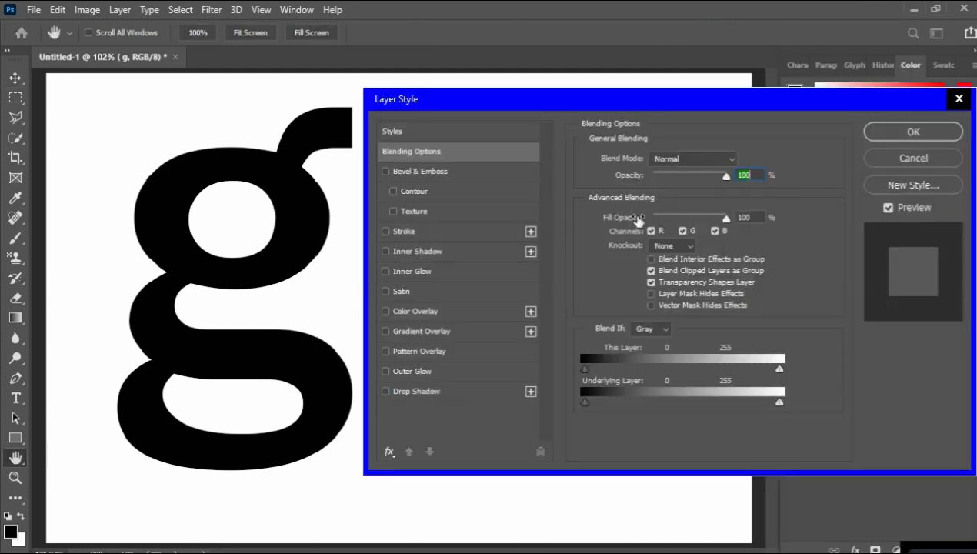
pyautogui.moveTo(747, 99); pyautogui.dragTo(605, 94)
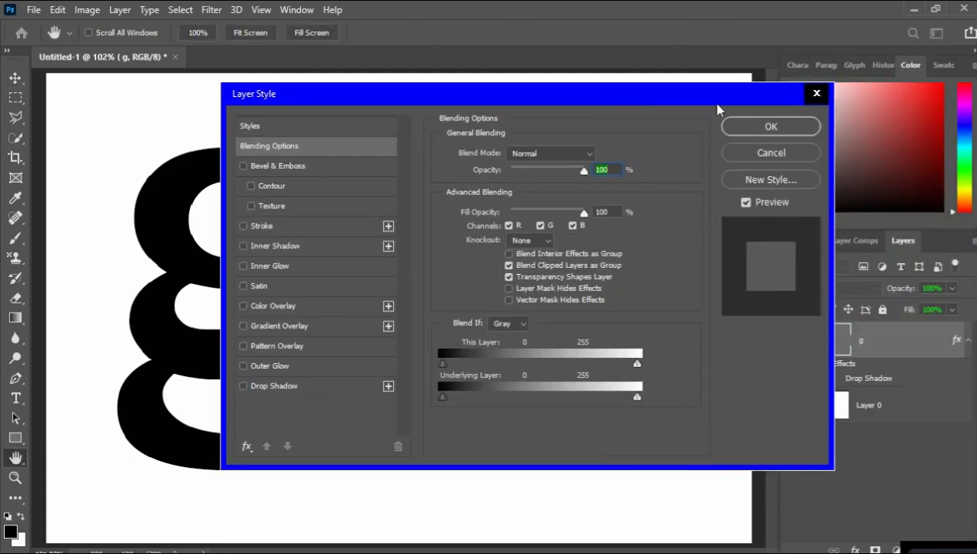
# Step: Reopen the Layer Style dialog of the g text layer beside the letter and reset the effects list to default
pyautogui.click(810, 97)
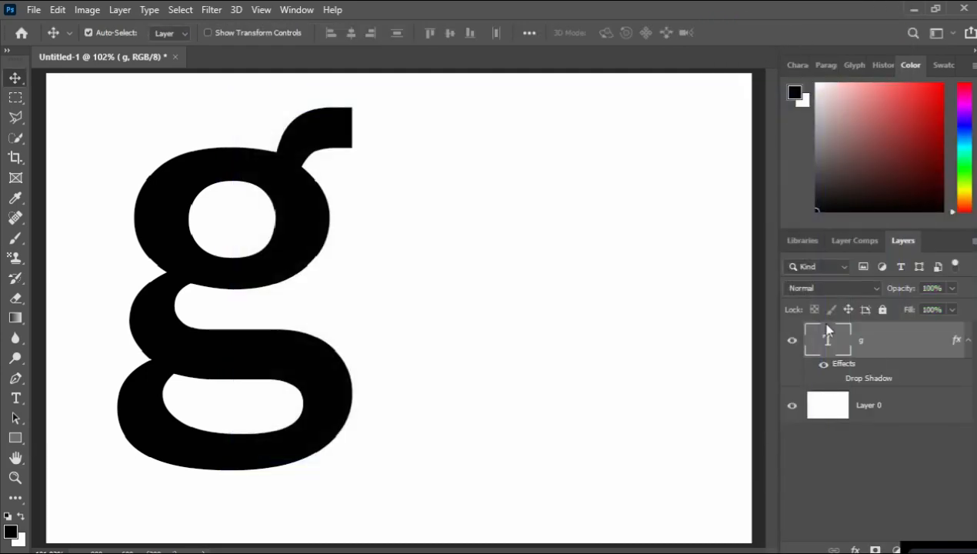
pyautogui.doubleClick(912, 347)
pyautogui.moveTo(650, 101); pyautogui.dragTo(798, 100)
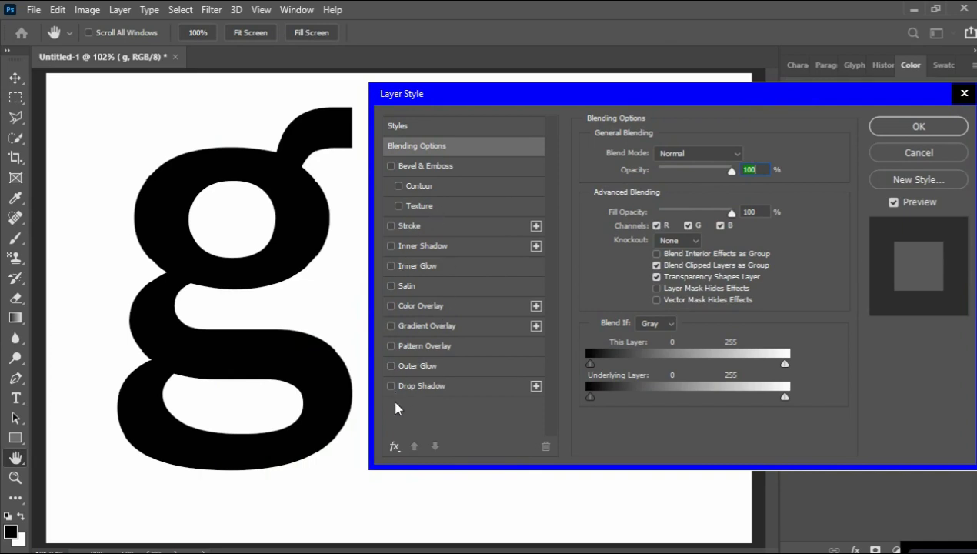
pyautogui.click(393, 447)
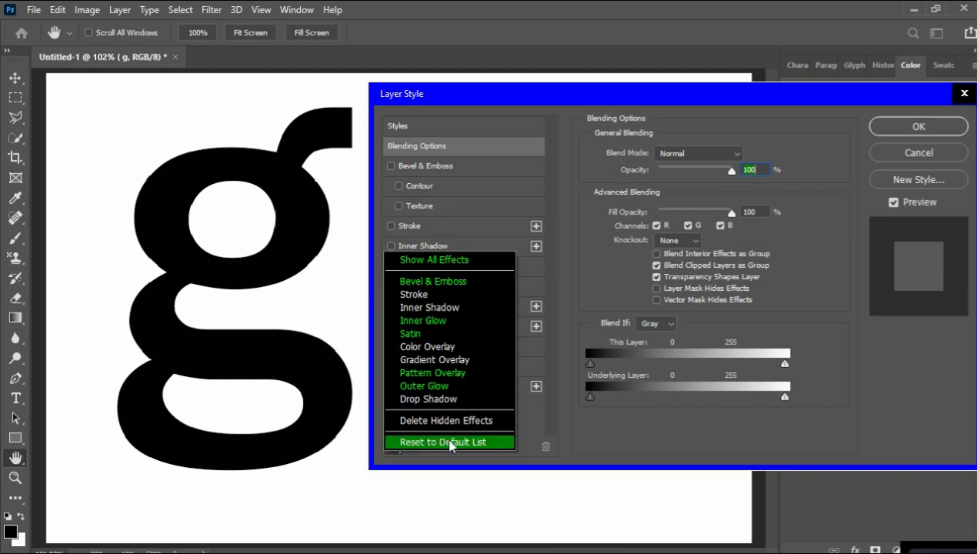
pyautogui.click(450, 443)
pyautogui.moveTo(549, 103); pyautogui.dragTo(554, 102)
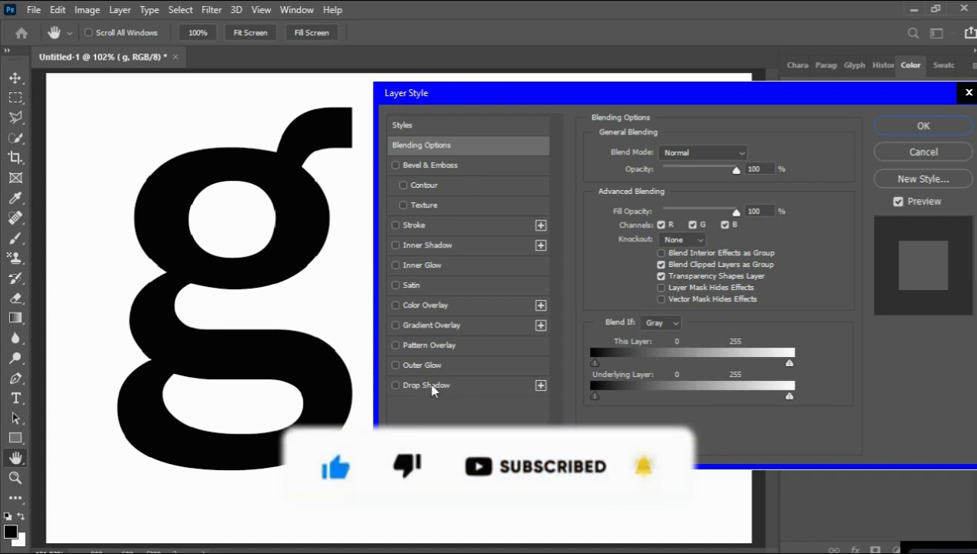
# Step: Enable Drop Shadow on the g with 0% opacity and 0 px distance, and review the blend modes, keeping Multiply
pyautogui.click(486, 385)
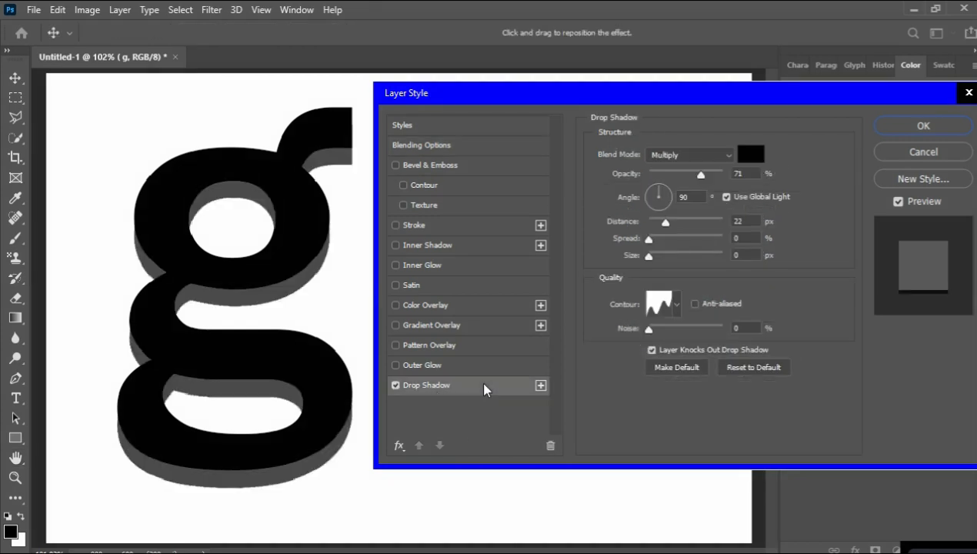
pyautogui.moveTo(700, 176); pyautogui.dragTo(617, 175)
pyautogui.moveTo(665, 223); pyautogui.dragTo(625, 217)
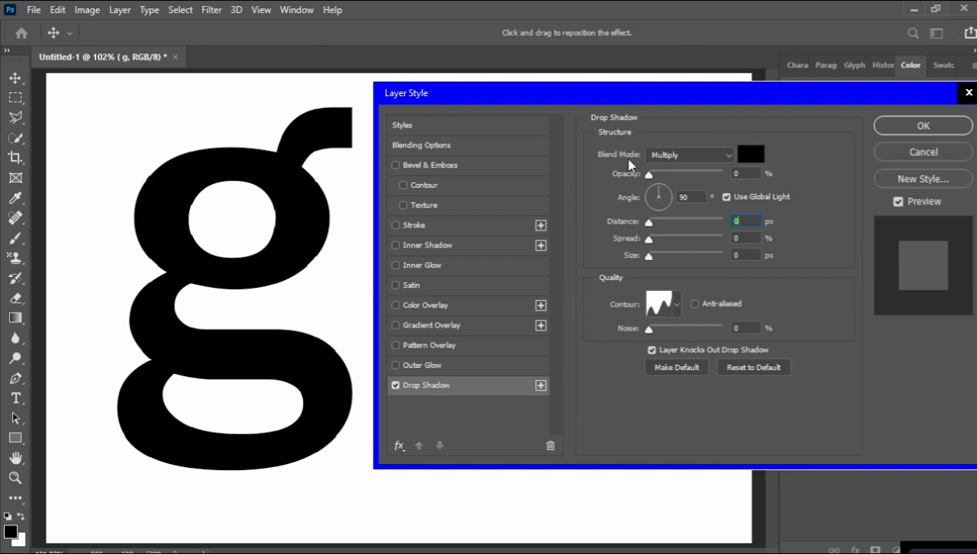
pyautogui.click(683, 157)
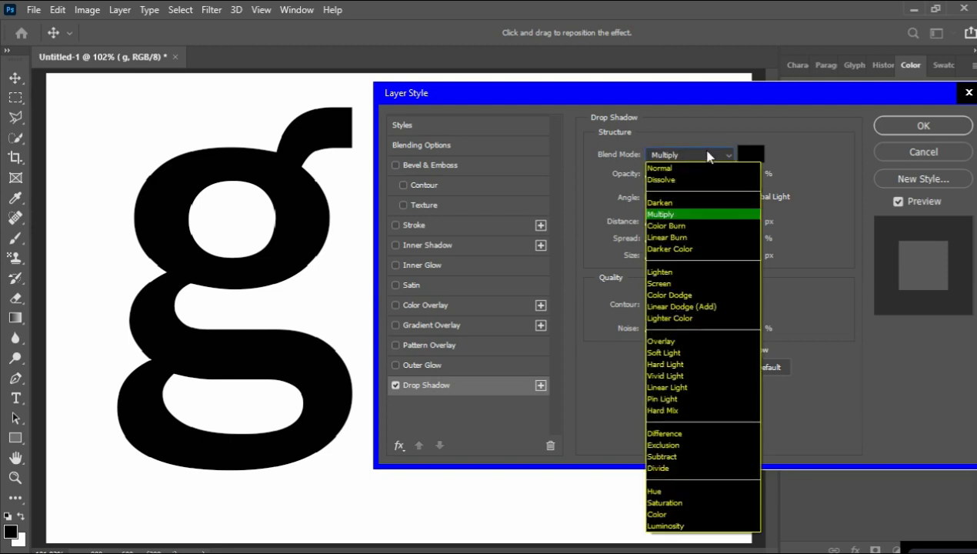
pyautogui.click(708, 156)
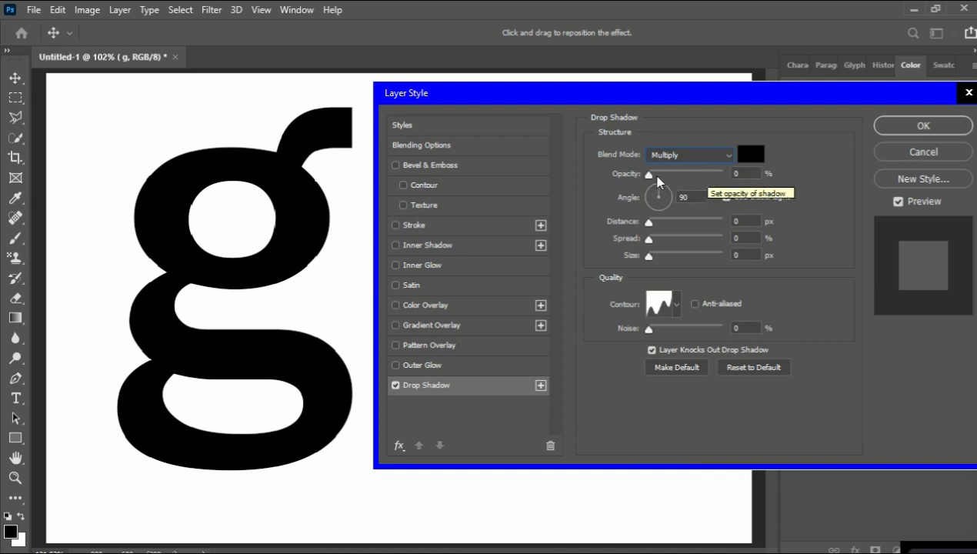
# Step: Give the drop shadow a 35 px distance and try 59% and 100% opacity before settling on 70%
pyautogui.moveTo(651, 176); pyautogui.dragTo(694, 179)
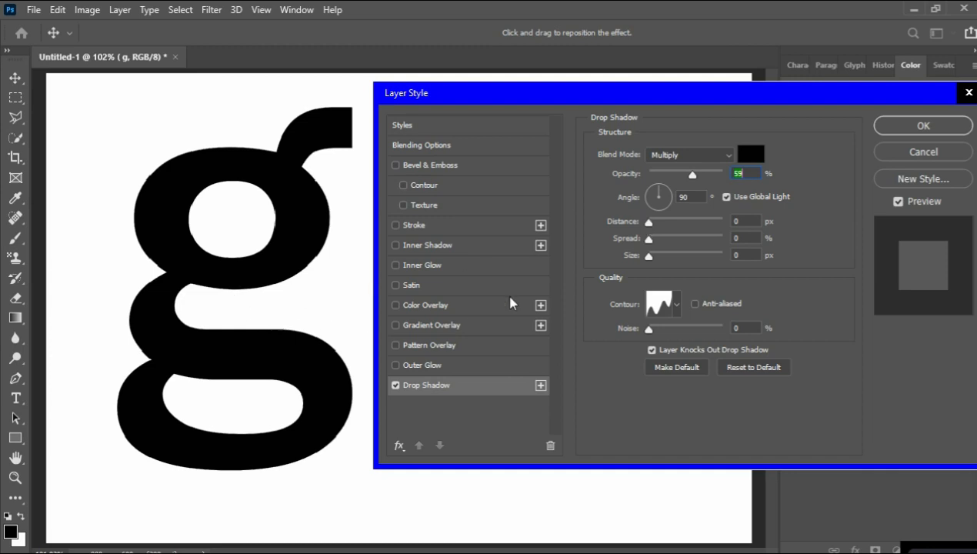
pyautogui.moveTo(648, 224); pyautogui.dragTo(678, 222)
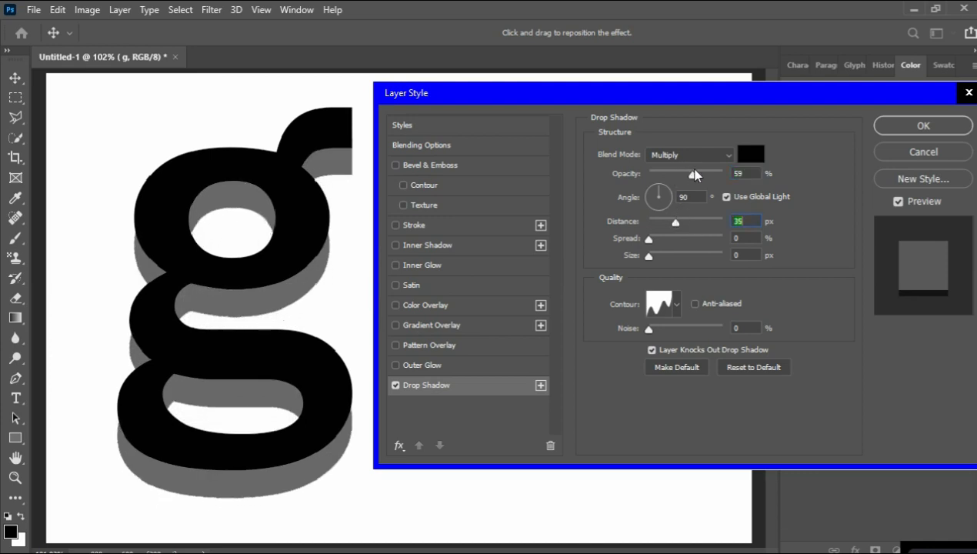
pyautogui.moveTo(695, 178); pyautogui.dragTo(726, 177)
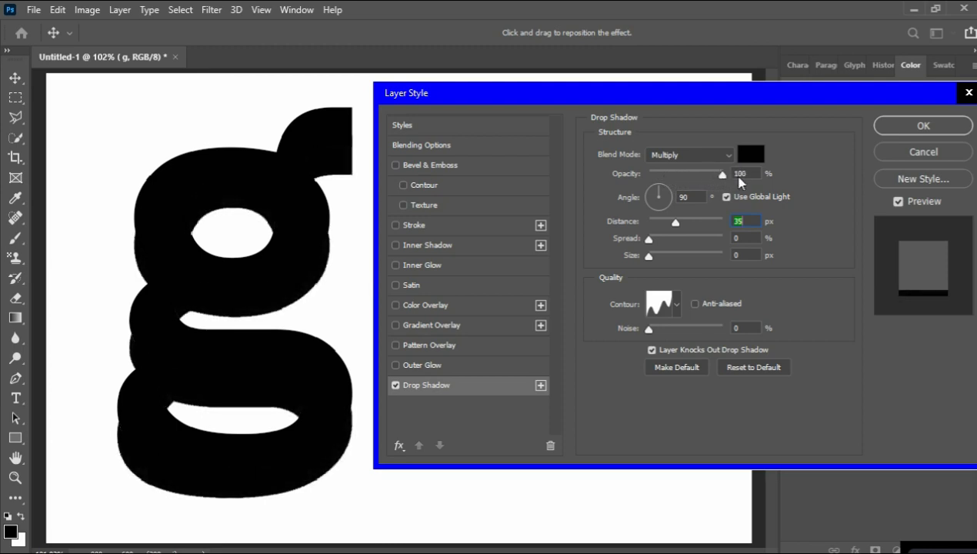
pyautogui.moveTo(739, 178); pyautogui.dragTo(703, 180)
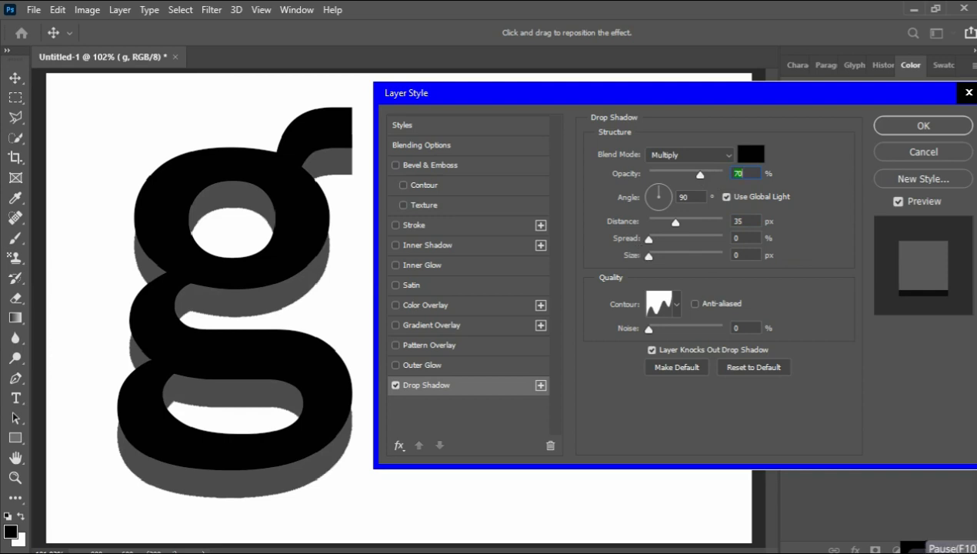
pyautogui.click(920, 551)
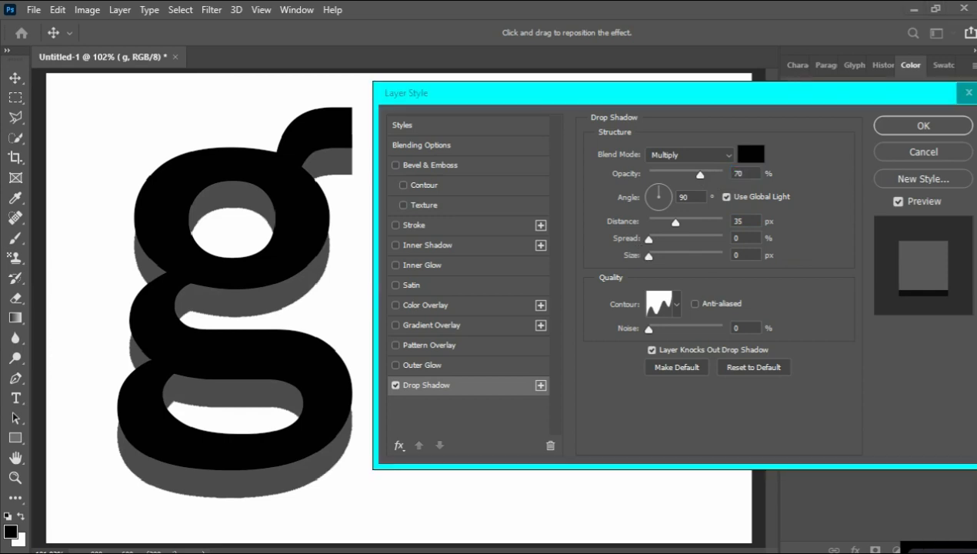
# Step: Try different spread and size values on the drop shadow, leaving the spread at 0% and the size at 2 px
pyautogui.click(651, 243)
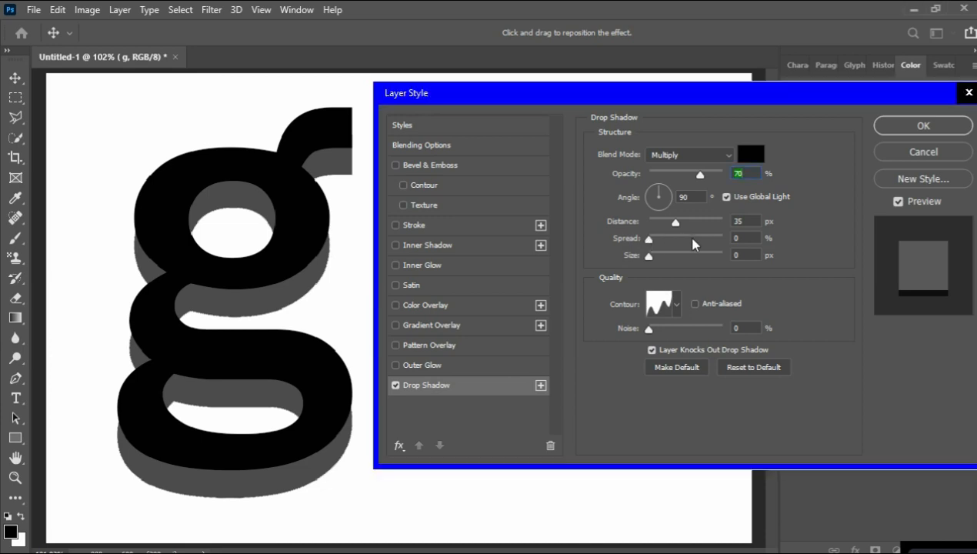
pyautogui.moveTo(655, 244)
pyautogui.mouseDown()
pyautogui.moveTo(689, 244)
pyautogui.moveTo(618, 244)
pyautogui.moveTo(644, 245)
pyautogui.mouseUp()
pyautogui.moveTo(648, 260); pyautogui.dragTo(629, 255)
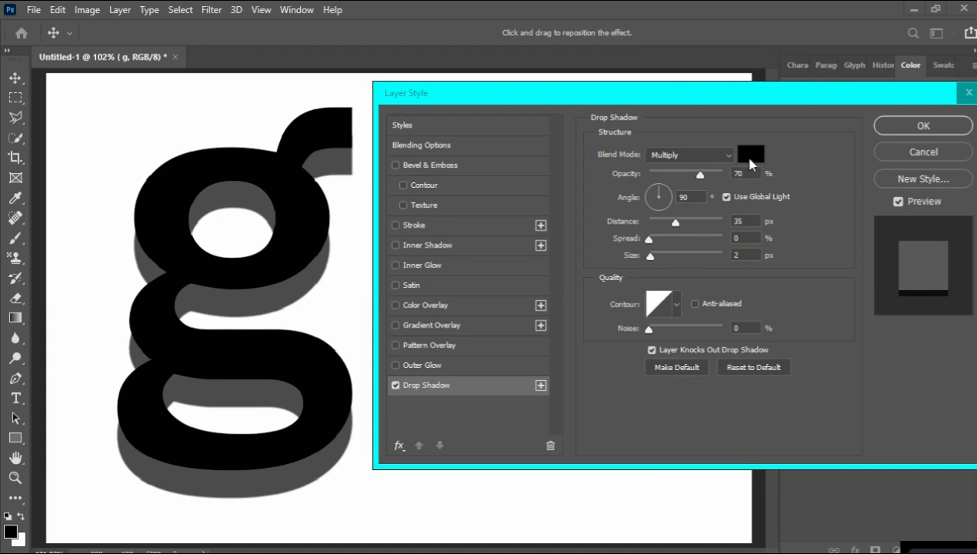
# Step: Change the drop shadow colour to dark green 2c620f
pyautogui.click(751, 159)
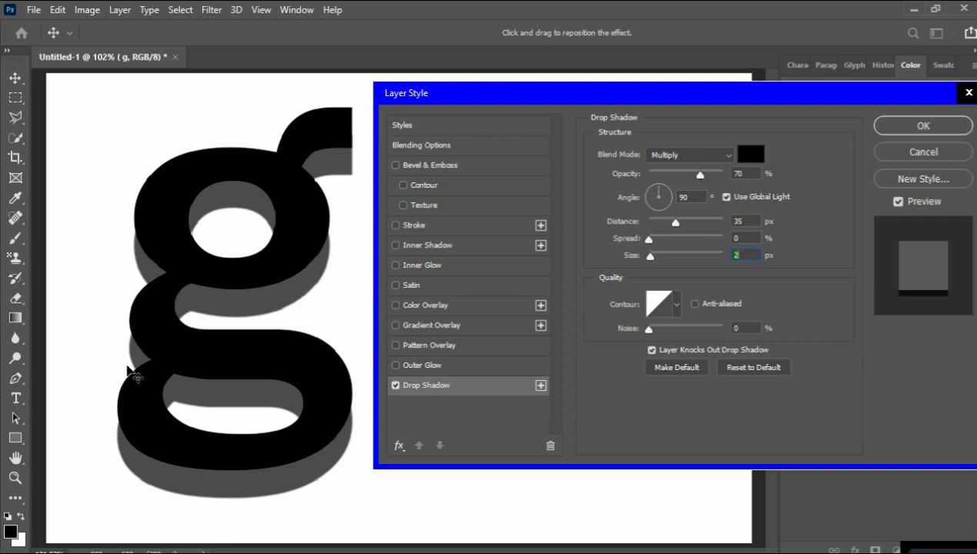
pyautogui.click(747, 157)
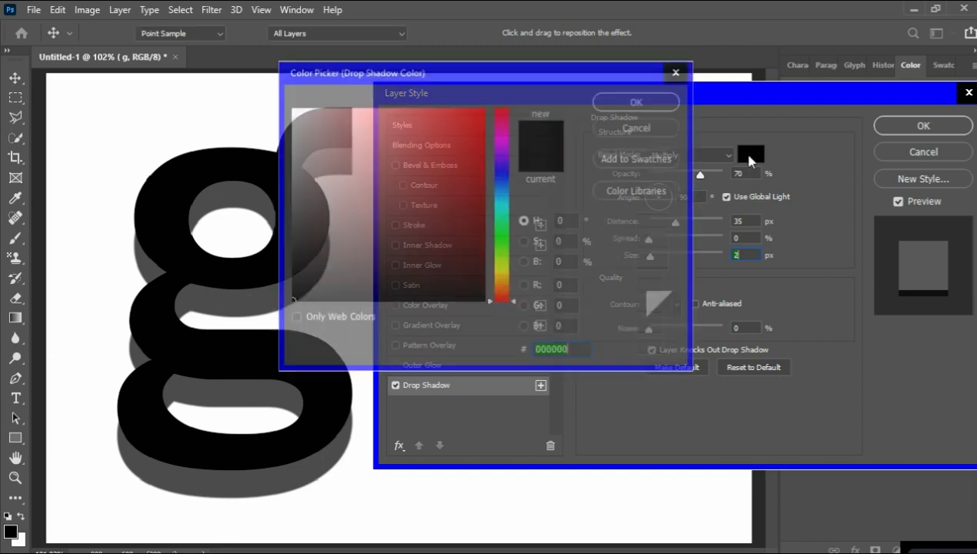
pyautogui.moveTo(501, 245); pyautogui.dragTo(501, 249)
pyautogui.click(456, 227)
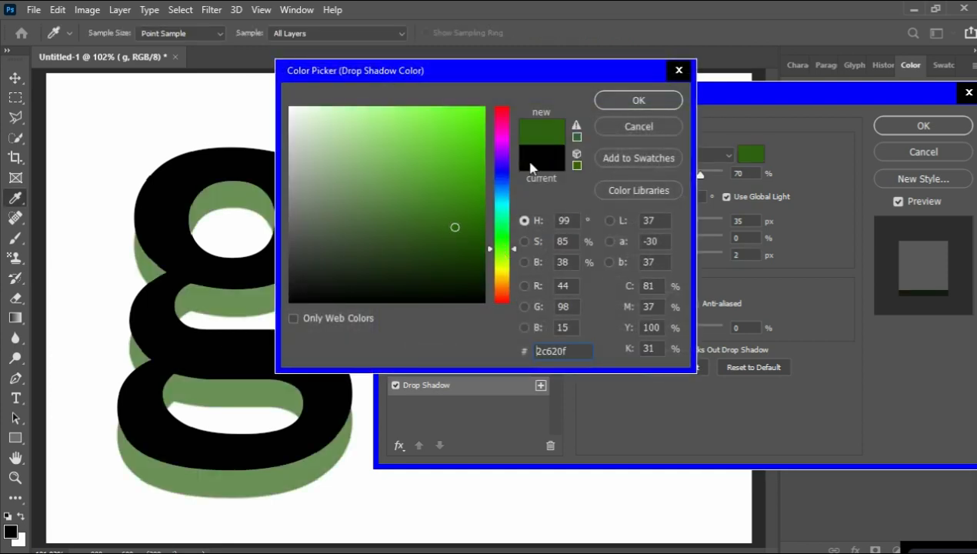
pyautogui.click(615, 110)
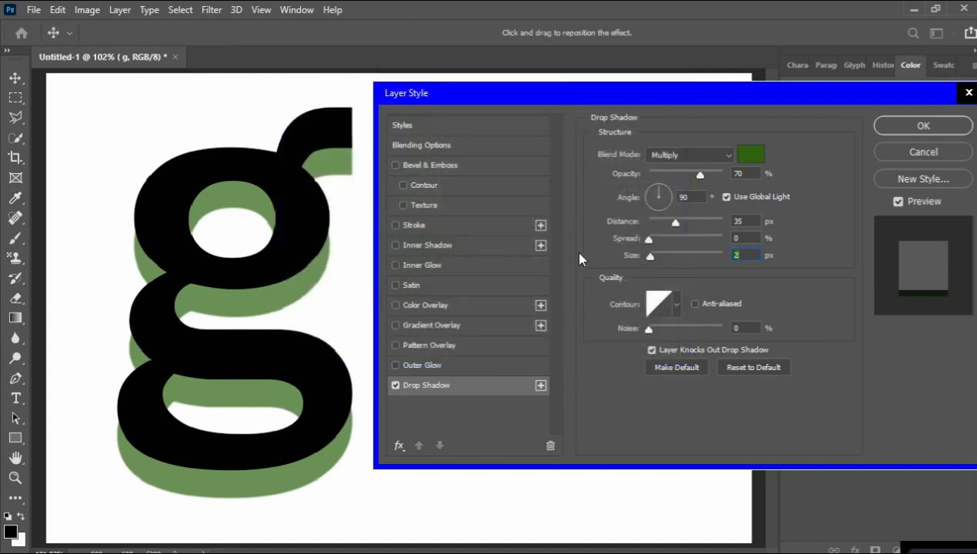
# Step: Reduce the drop shadow distance to 25 px and change its colour to pure bright red
pyautogui.moveTo(675, 222); pyautogui.dragTo(669, 223)
pyautogui.click(753, 164)
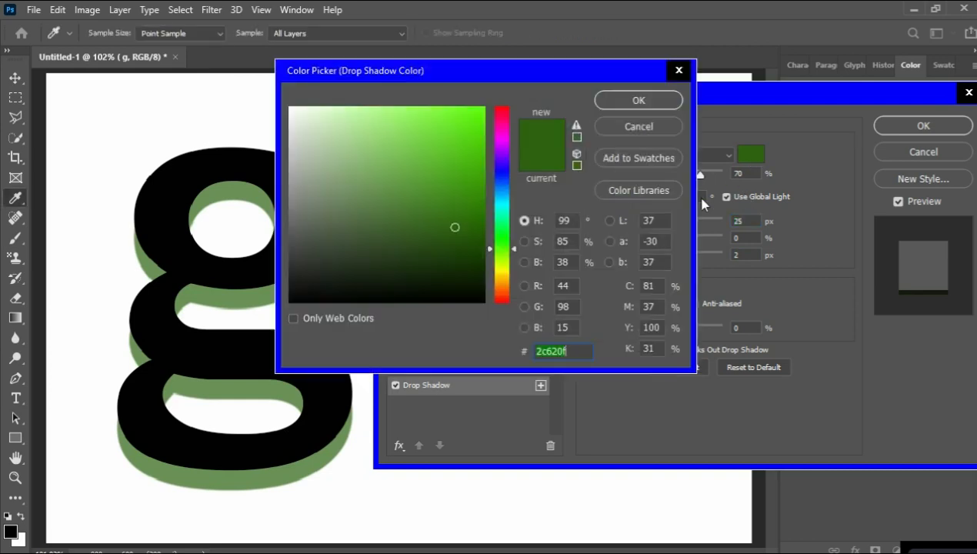
pyautogui.click(501, 294)
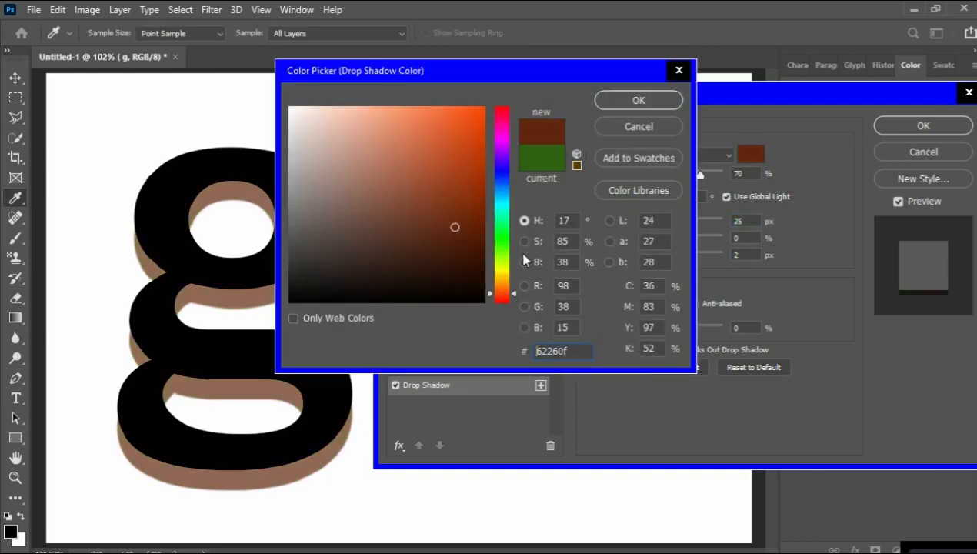
pyautogui.click(497, 301)
pyautogui.moveTo(455, 229); pyautogui.dragTo(495, 61)
pyautogui.click(657, 103)
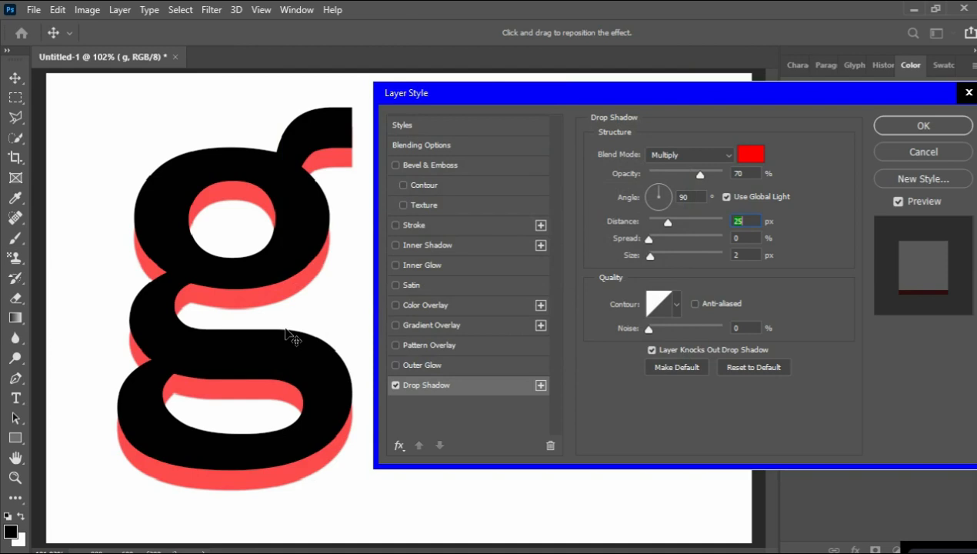
# Step: Reposition the Layer Style dialog beside the g and turn off the Drop Shadow effect
pyautogui.moveTo(472, 96); pyautogui.dragTo(482, 124)
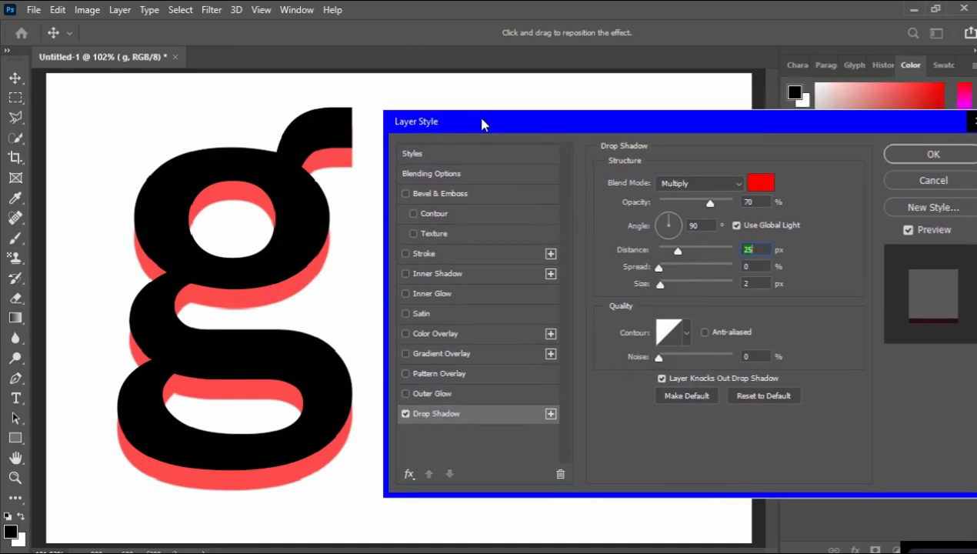
pyautogui.moveTo(482, 124)
pyautogui.mouseDown()
pyautogui.moveTo(494, 126)
pyautogui.moveTo(480, 106)
pyautogui.mouseUp()
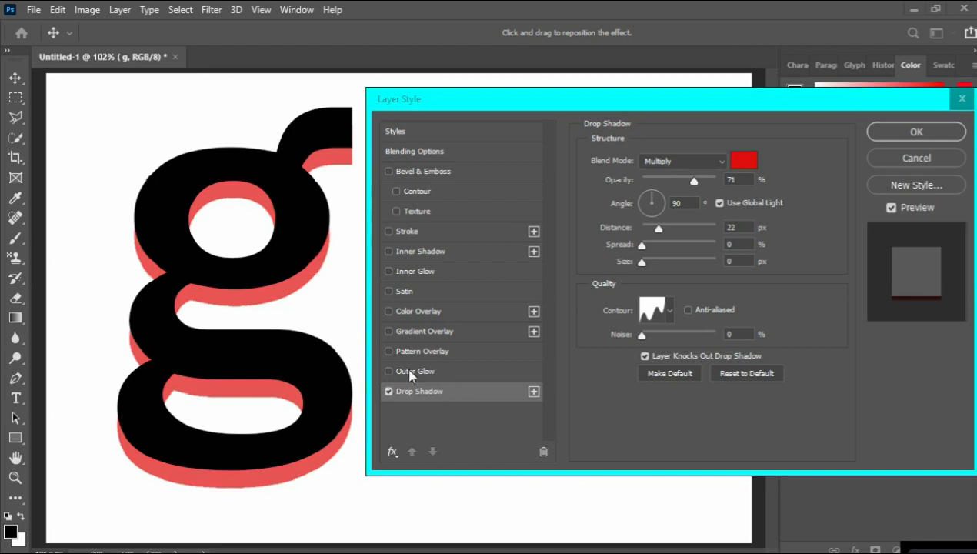
pyautogui.click(388, 392)
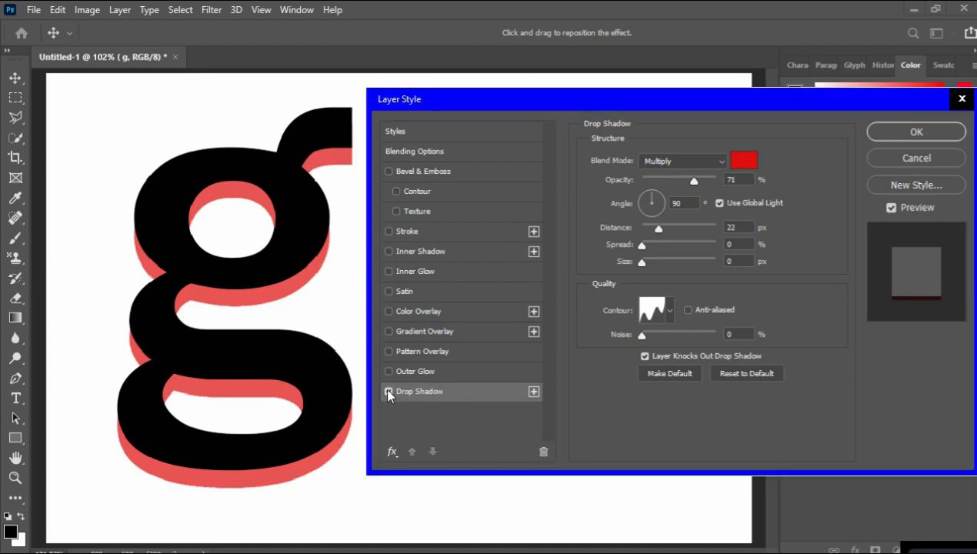
pyautogui.click(388, 392)
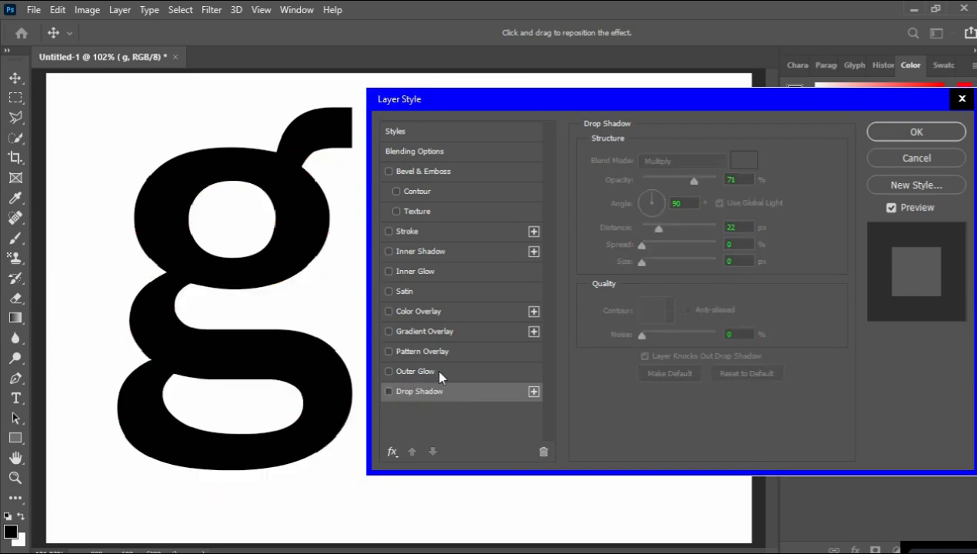
# Step: Try the Outer Glow effect on the g and close the Layer Style dialog without applying it
pyautogui.click(451, 374)
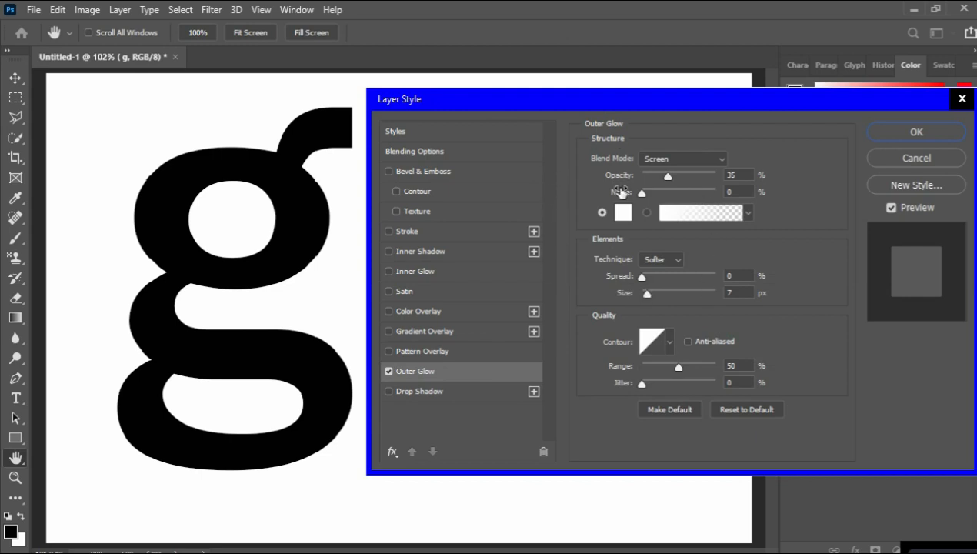
pyautogui.moveTo(732, 110); pyautogui.dragTo(601, 120)
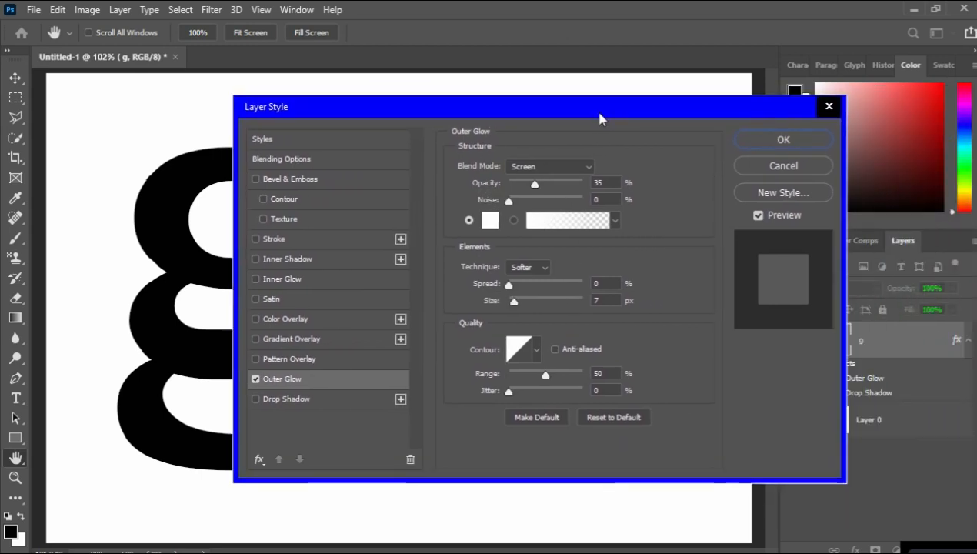
pyautogui.click(829, 104)
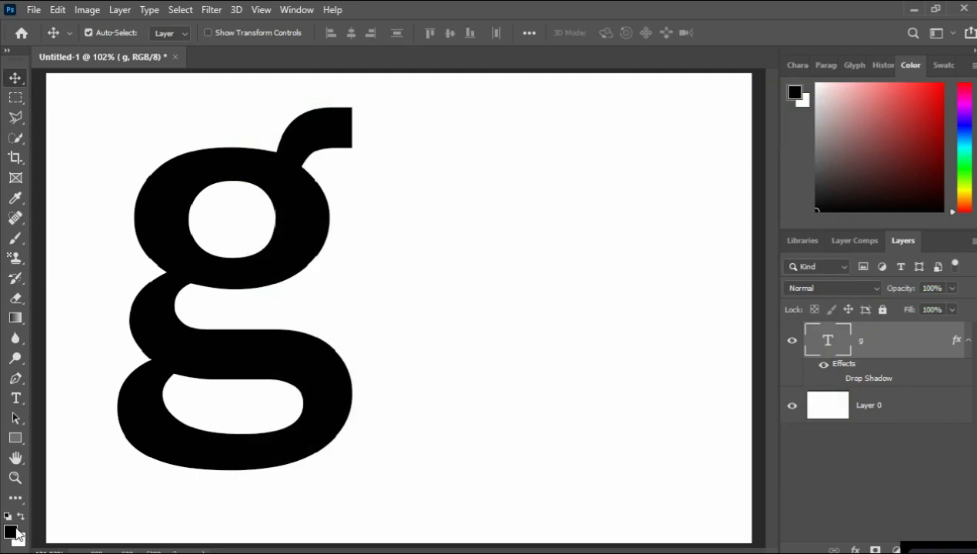
# Step: Set the foreground colour to a neutral dark gray and activate the Move tool
pyautogui.click(11, 531)
pyautogui.moveTo(333, 214)
pyautogui.mouseDown()
pyautogui.moveTo(271, 256)
pyautogui.moveTo(273, 238)
pyautogui.mouseUp()
pyautogui.click(608, 107)
pyautogui.press('v')
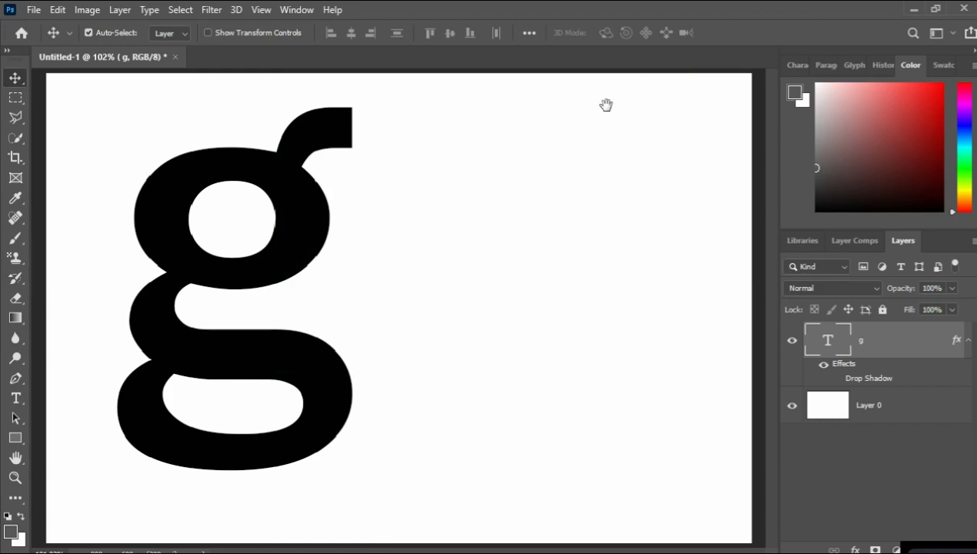
# Step: Fill the Layer 0 background, instead of the g, with the dark gray foreground colour and reselect the g text layer
pyautogui.hotkey('alt', 'BackSpace')
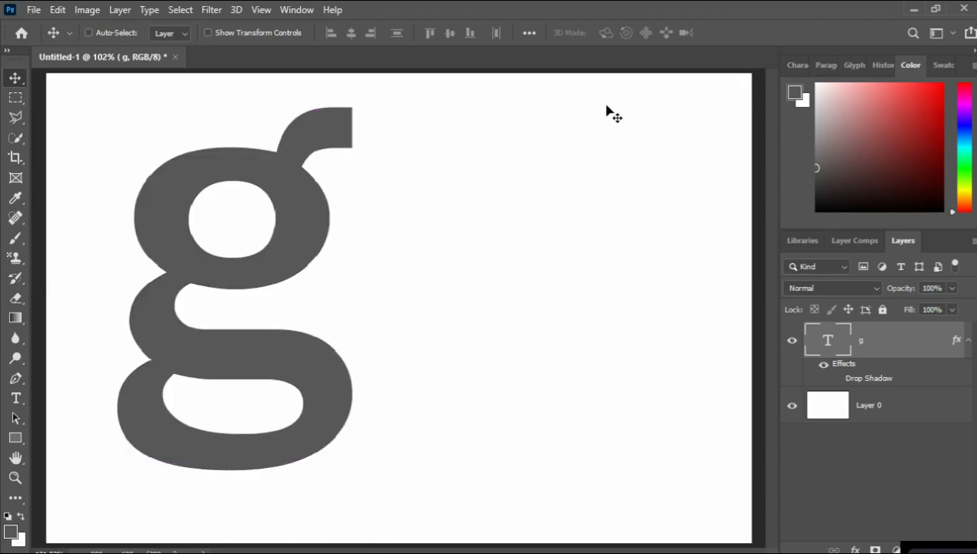
pyautogui.hotkey('ctrl', 'z')
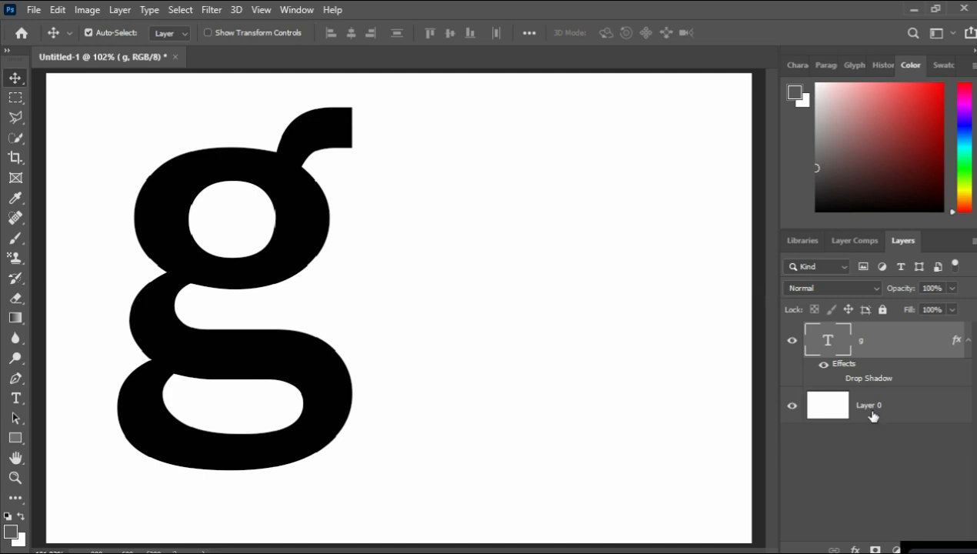
pyautogui.click(865, 417)
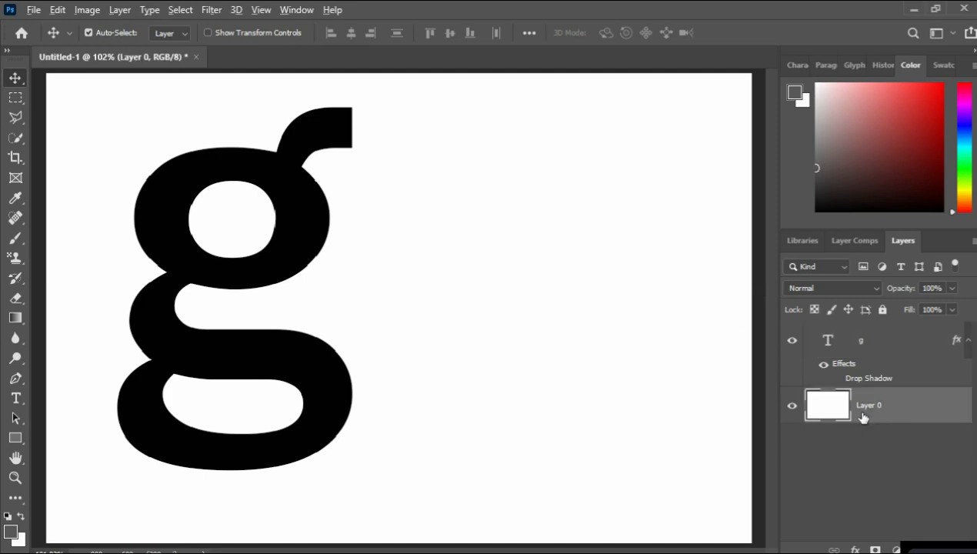
pyautogui.hotkey('alt', 'BackSpace')
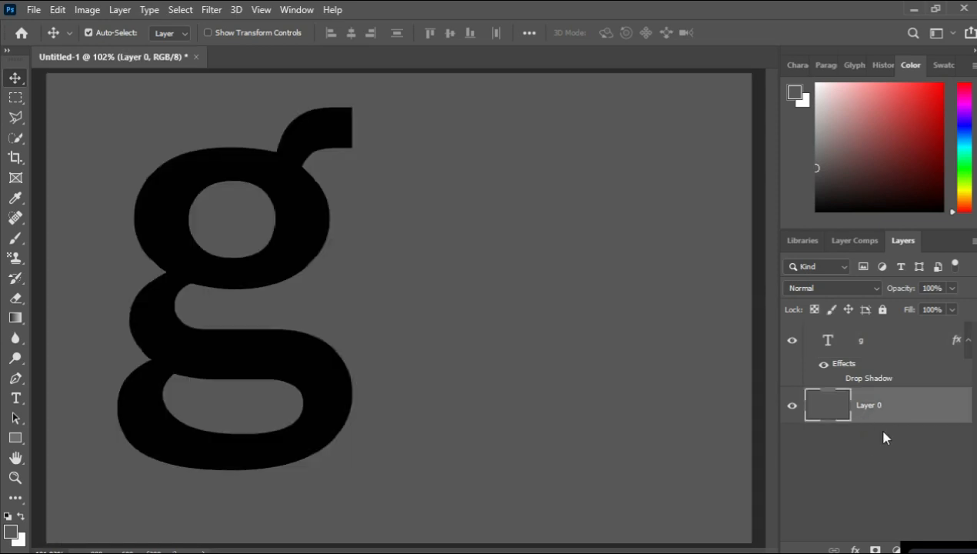
pyautogui.click(922, 347)
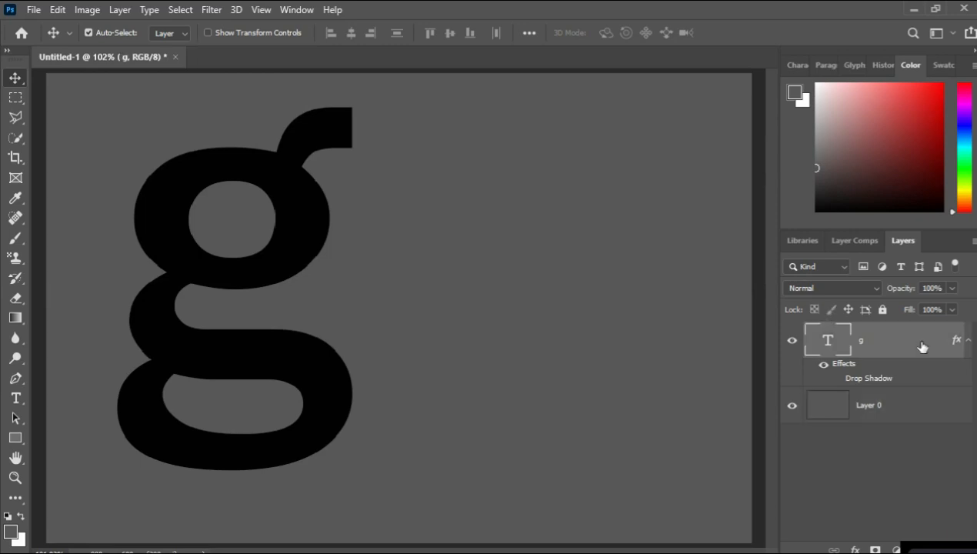
# Step: Enable the Outer Glow effect on the g text layer, keeping the Layer Style dialog beside the letter
pyautogui.doubleClick(919, 348)
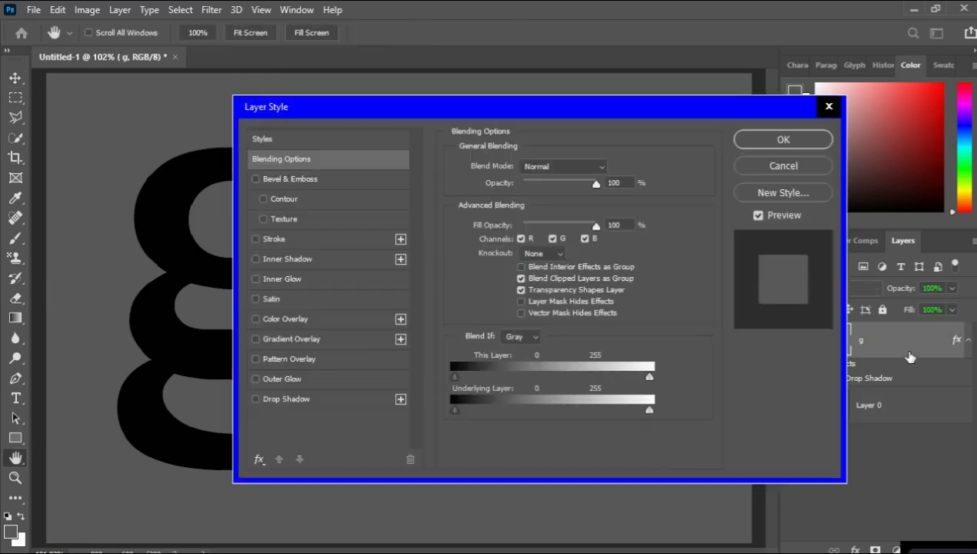
pyautogui.moveTo(582, 116); pyautogui.dragTo(712, 114)
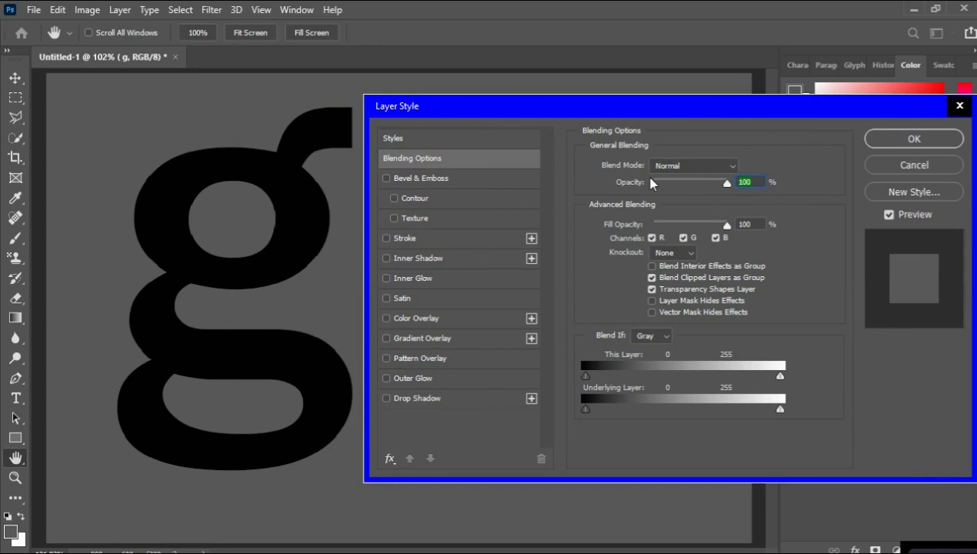
pyautogui.click(458, 383)
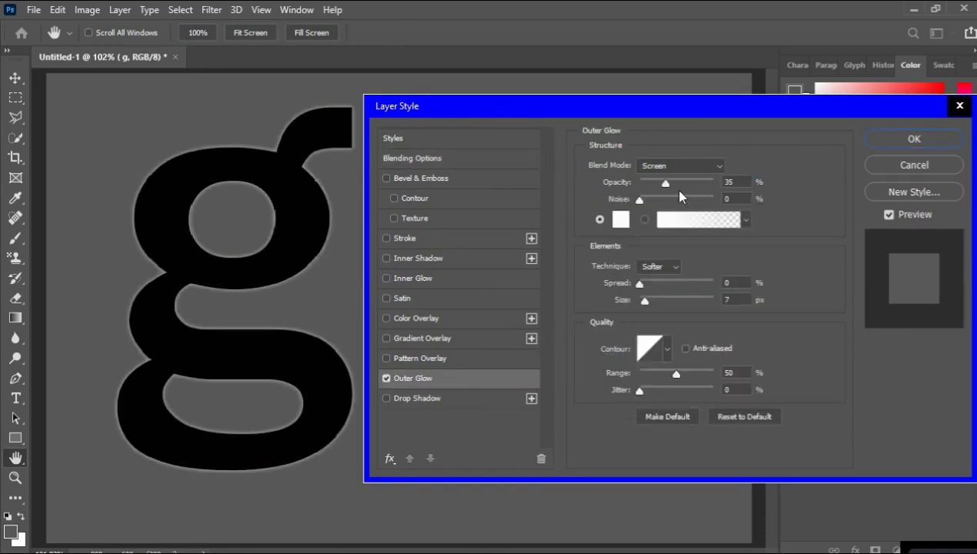
# Step: Set the Outer Glow's blend mode to Normal, its opacity to 100% and its noise to 0%
pyautogui.moveTo(666, 184); pyautogui.dragTo(616, 188)
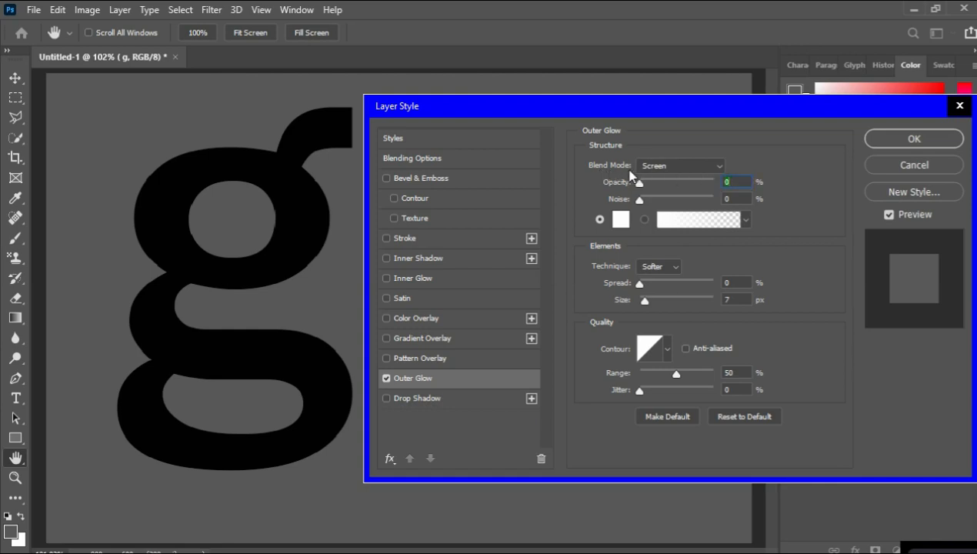
pyautogui.click(672, 168)
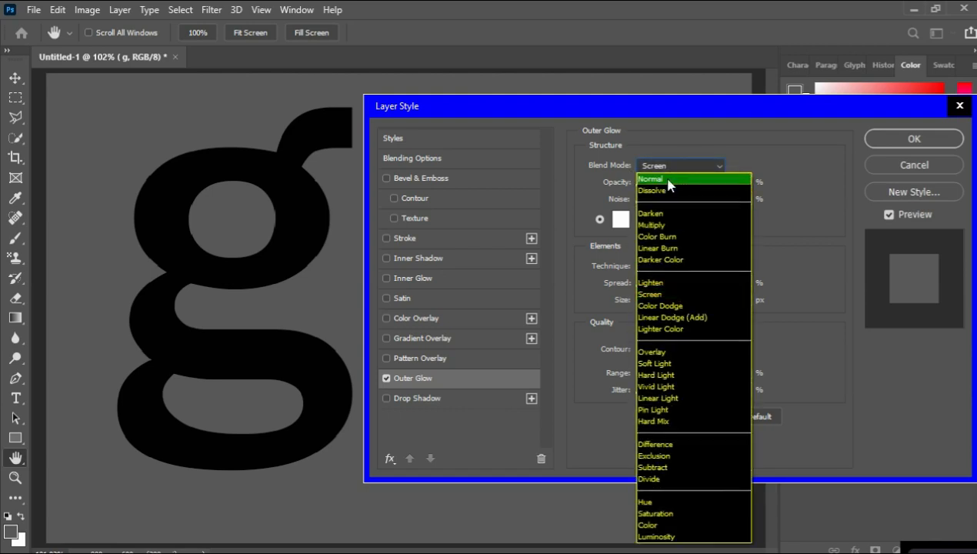
pyautogui.click(668, 181)
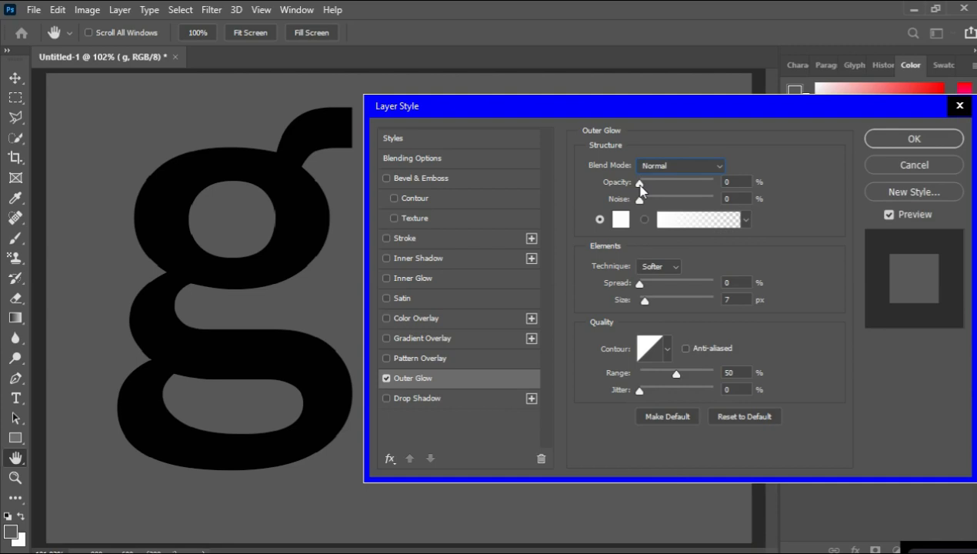
pyautogui.moveTo(640, 185); pyautogui.dragTo(753, 187)
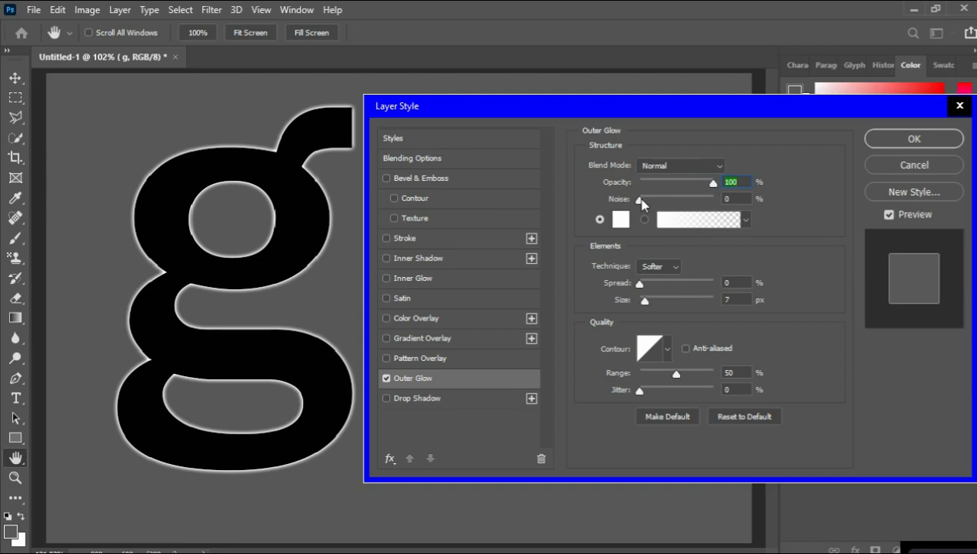
pyautogui.moveTo(640, 200); pyautogui.dragTo(584, 202)
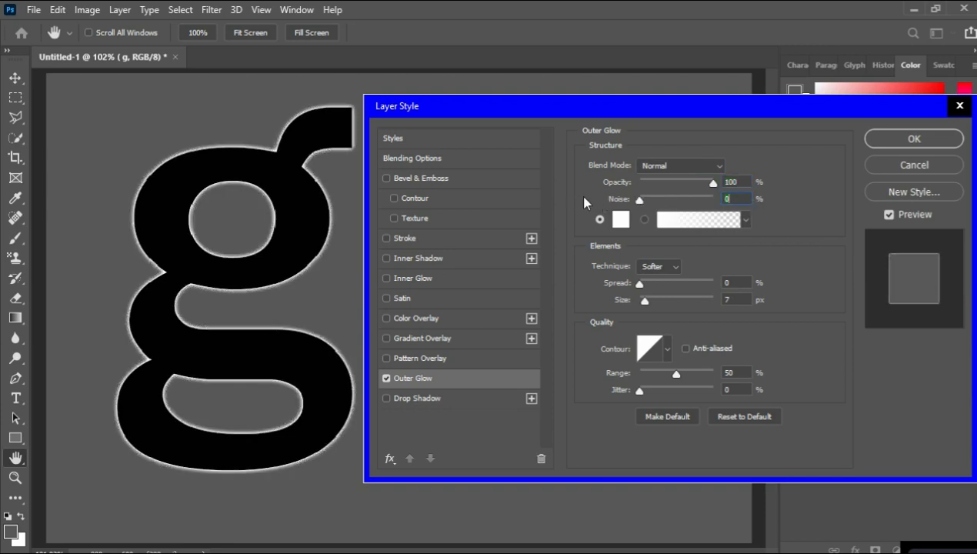
# Step: Change the Outer Glow colour to pure red (ff0000)
pyautogui.click(621, 219)
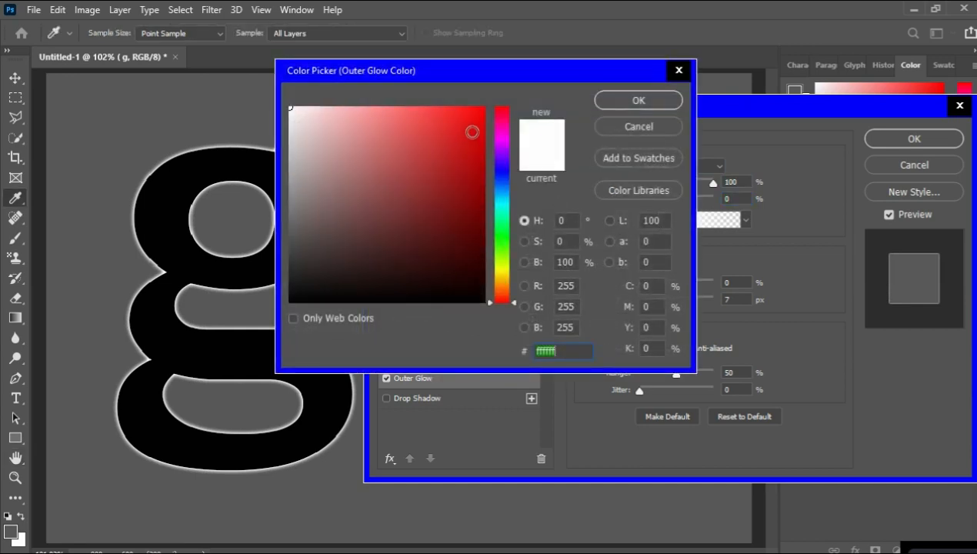
pyautogui.write('ff0000')
pyautogui.click(626, 107)
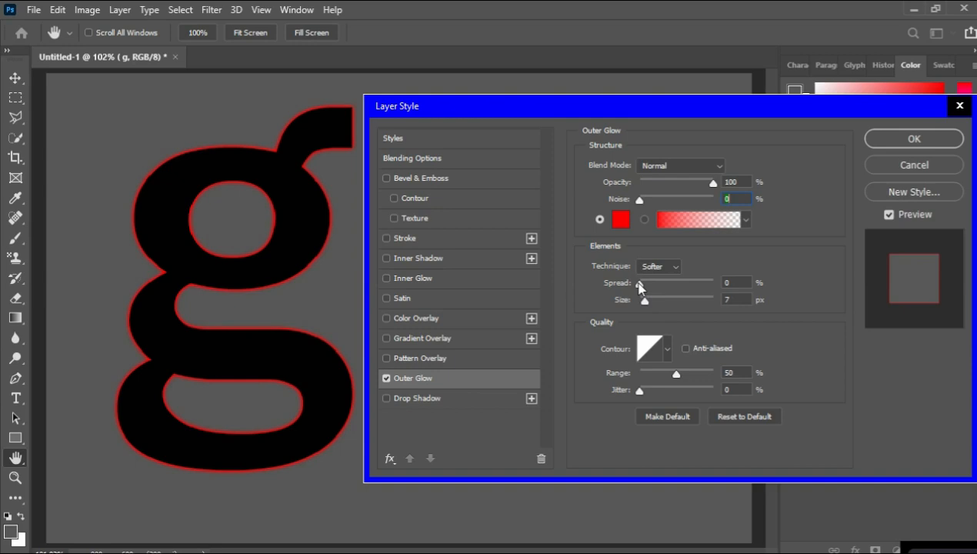
# Step: Set the Outer Glow's spread to 75% and size to 10 px, and apply the layer style
pyautogui.moveTo(639, 284); pyautogui.dragTo(706, 291)
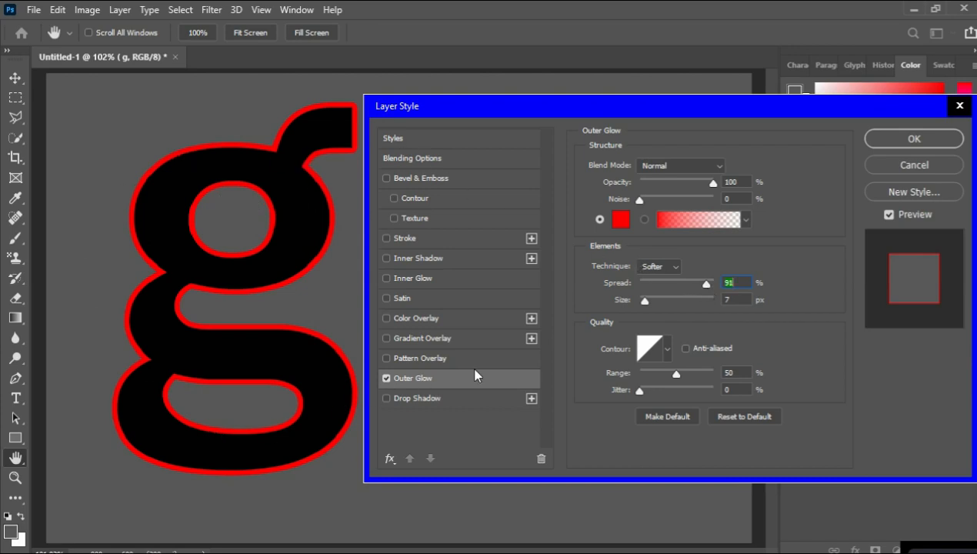
pyautogui.moveTo(706, 283); pyautogui.dragTo(696, 283)
pyautogui.moveTo(645, 303)
pyautogui.mouseDown()
pyautogui.moveTo(669, 300)
pyautogui.moveTo(648, 302)
pyautogui.mouseUp()
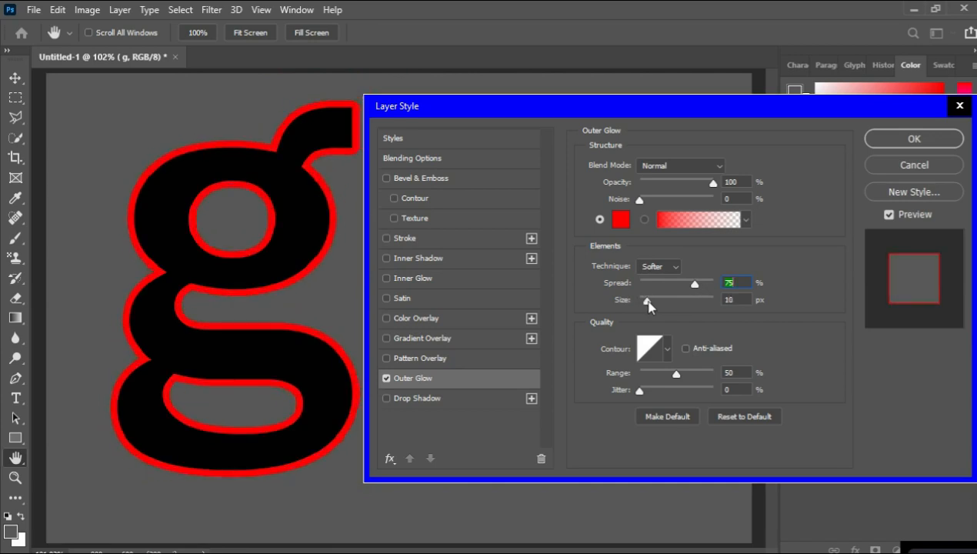
pyautogui.press('Return')
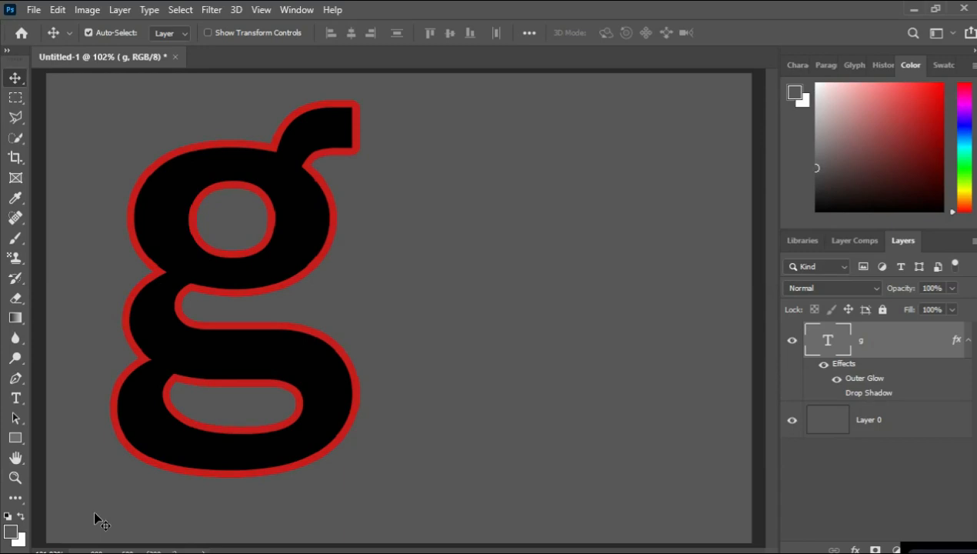
# Step: Choose a golden yellow foreground colour and fill the g text layer with it
pyautogui.click(10, 534)
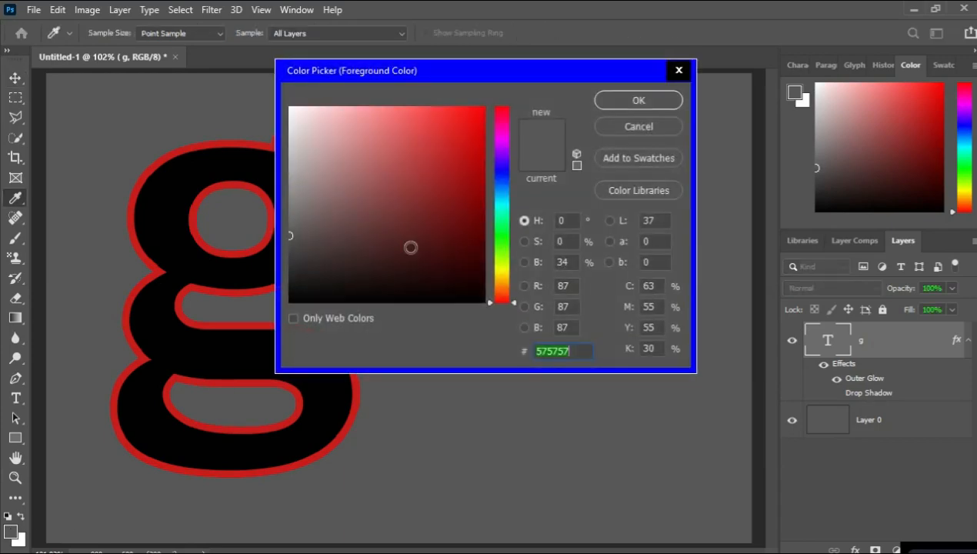
pyautogui.moveTo(497, 270); pyautogui.dragTo(499, 277)
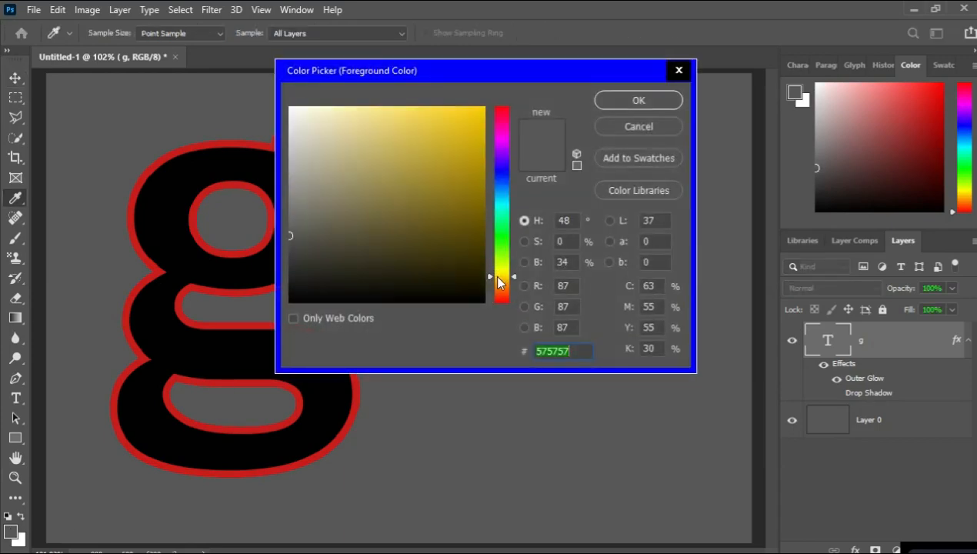
pyautogui.click(468, 131)
pyautogui.click(641, 102)
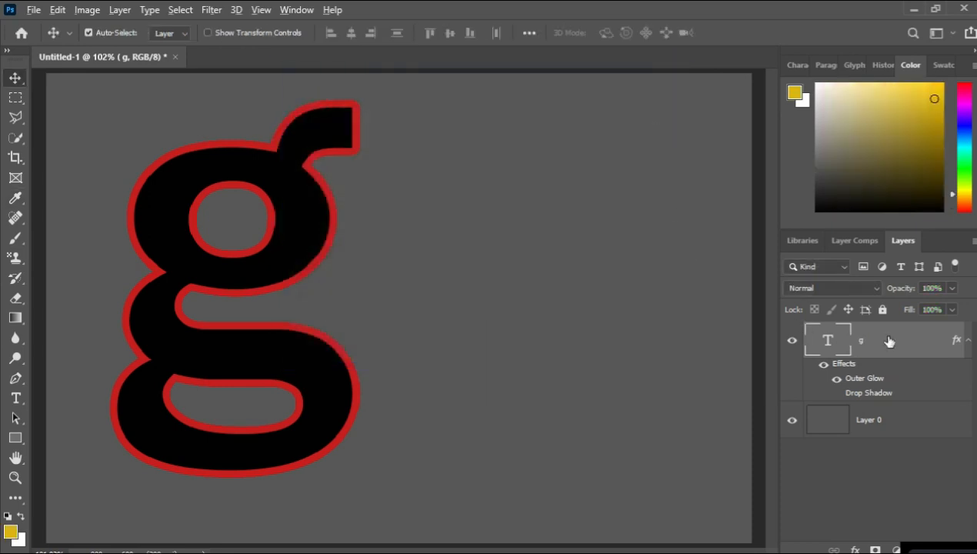
pyautogui.hotkey('alt', 'BackSpace')
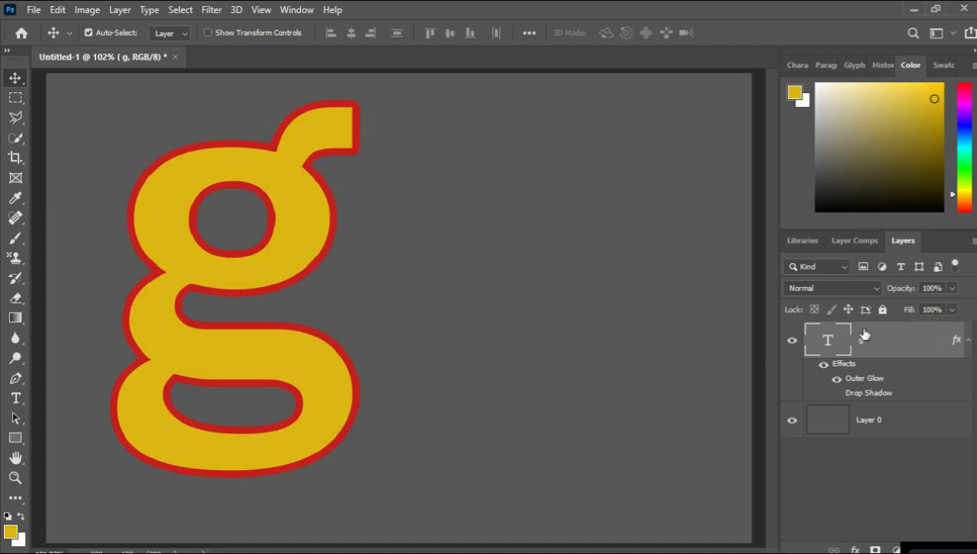
# Step: Reopen the g layer's styles, reduce the Outer Glow's opacity to 0% and turn that effect off
pyautogui.doubleClick(908, 340)
pyautogui.moveTo(668, 128); pyautogui.dragTo(702, 109)
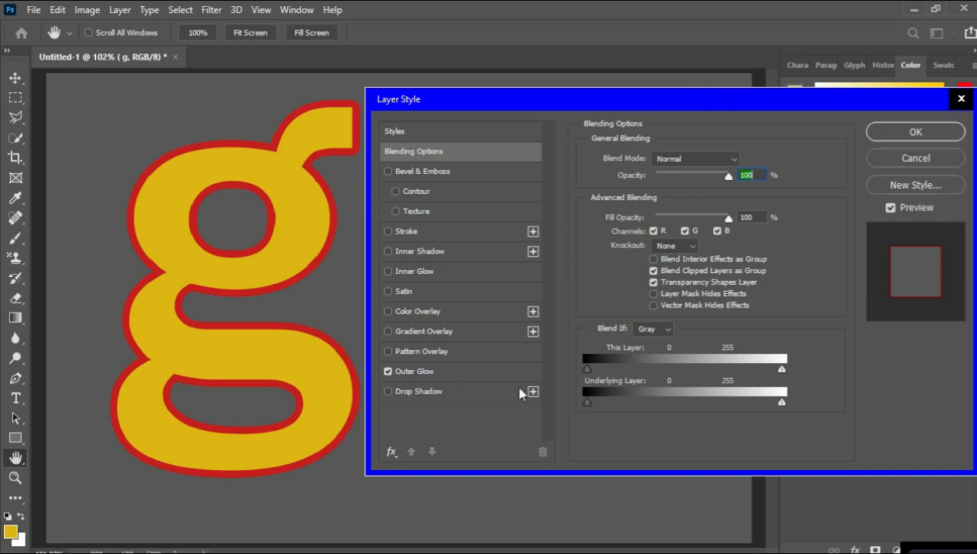
pyautogui.click(457, 374)
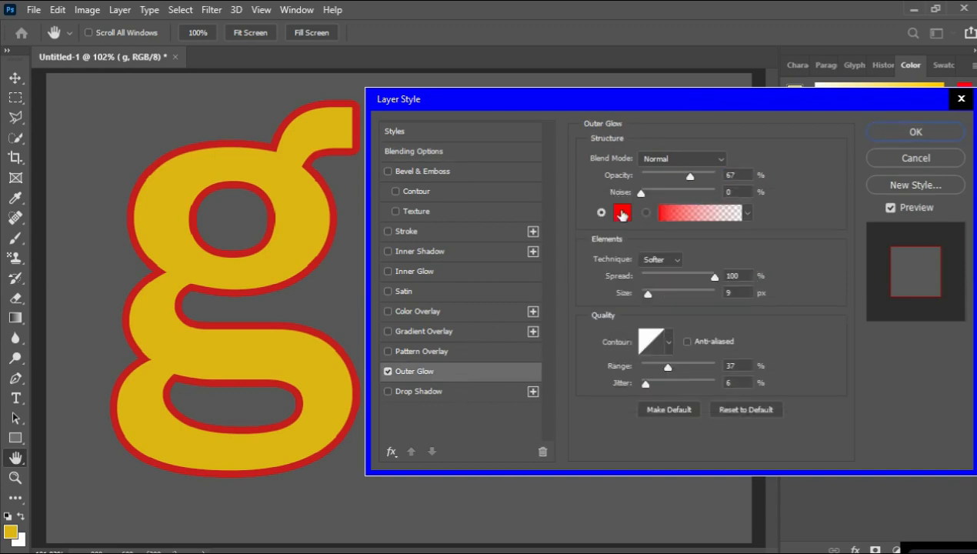
pyautogui.moveTo(689, 177); pyautogui.dragTo(599, 192)
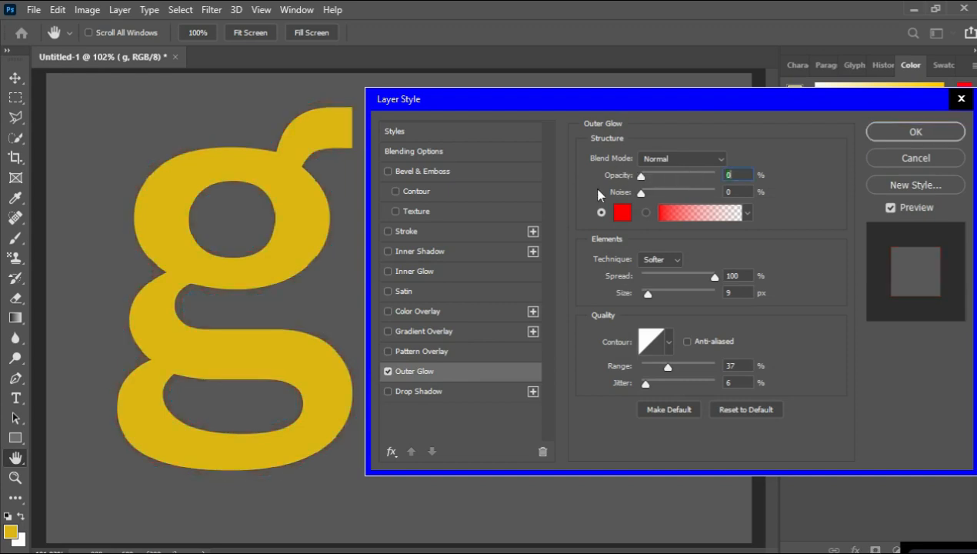
pyautogui.click(388, 371)
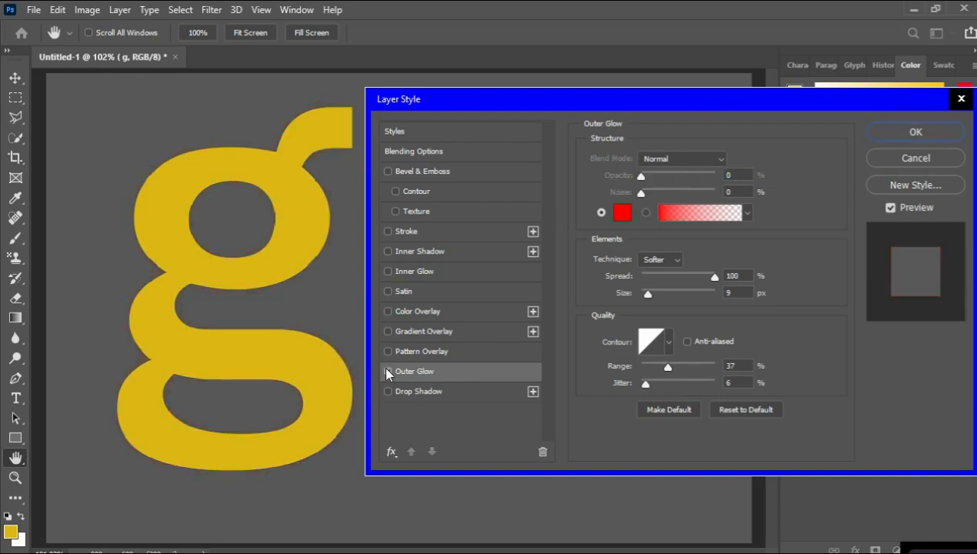
# Step: Turn on the Drop Shadow effect for the g with its spread at 0%
pyautogui.click(389, 392)
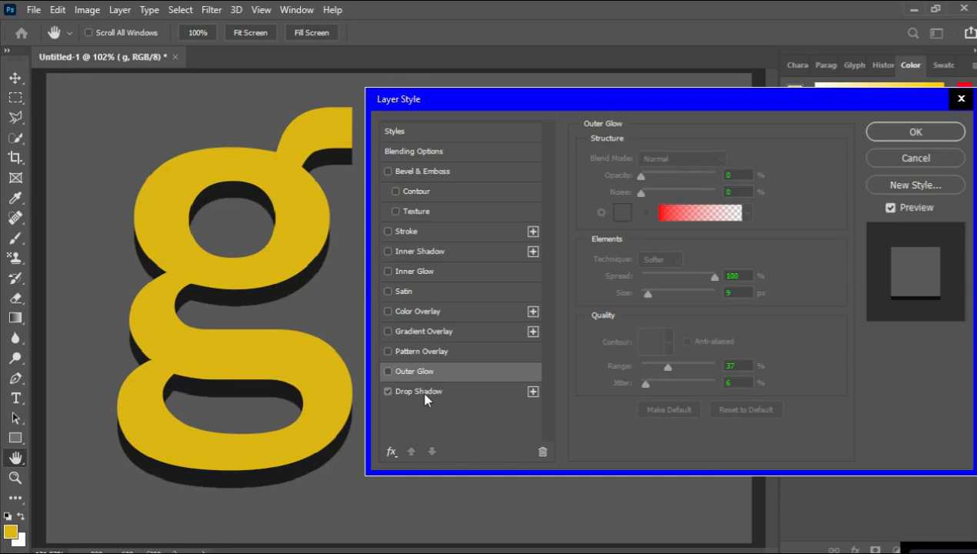
pyautogui.click(421, 391)
pyautogui.moveTo(641, 246); pyautogui.dragTo(621, 250)
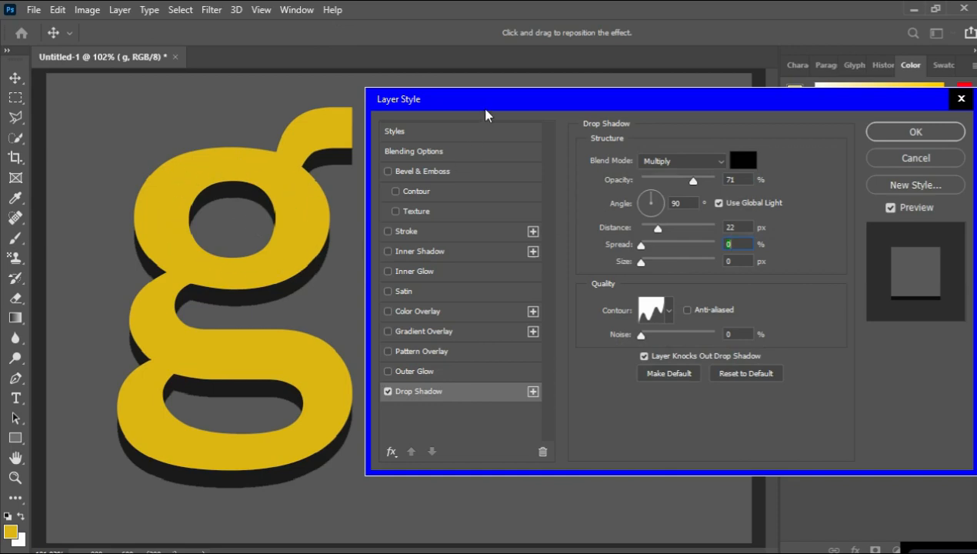
# Step: Change the Drop Shadow colour from black to a bright mint green
pyautogui.moveTo(481, 105); pyautogui.dragTo(506, 105)
pyautogui.click(765, 168)
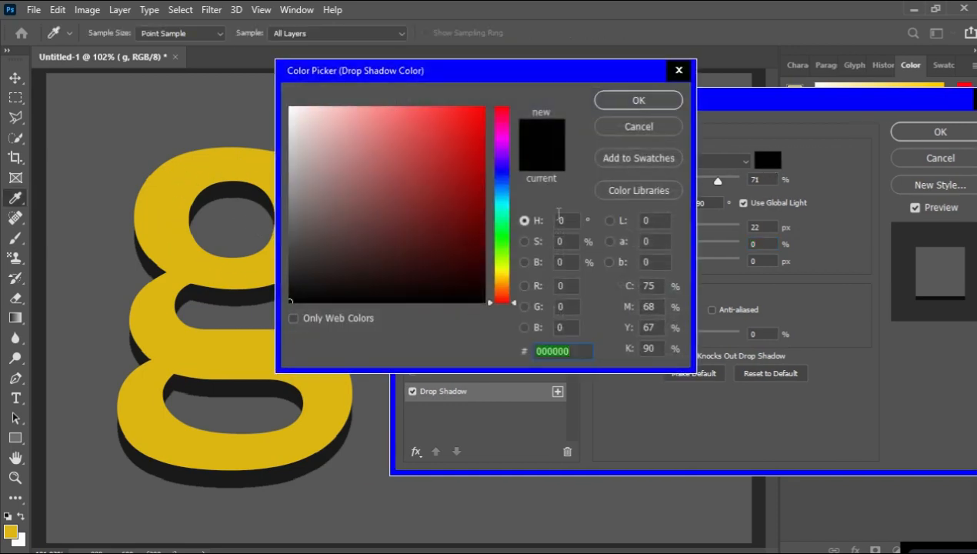
pyautogui.click(497, 247)
pyautogui.click(499, 219)
pyautogui.click(467, 130)
pyautogui.click(638, 101)
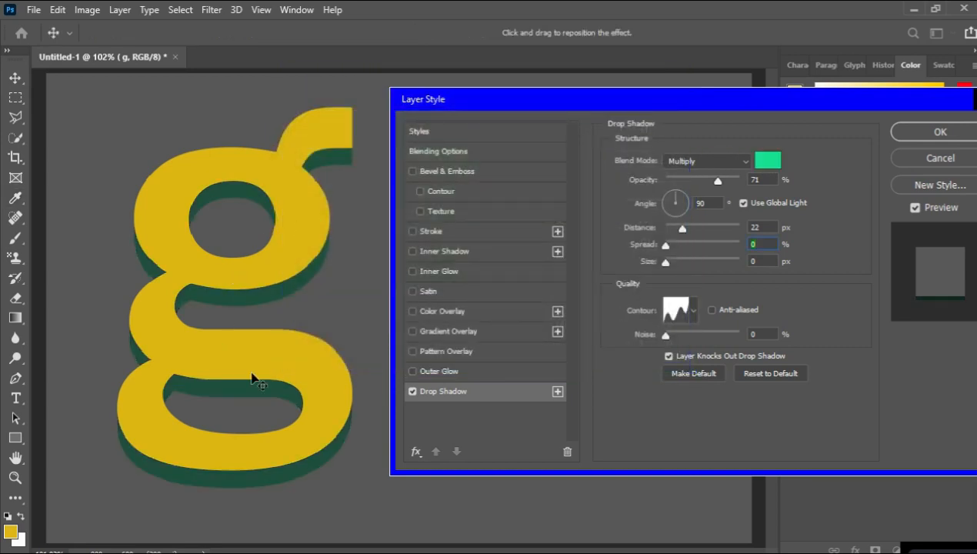
# Step: Reposition the Layer Style dialog so it sits fully in view beside the g
pyautogui.moveTo(613, 104); pyautogui.dragTo(582, 97)
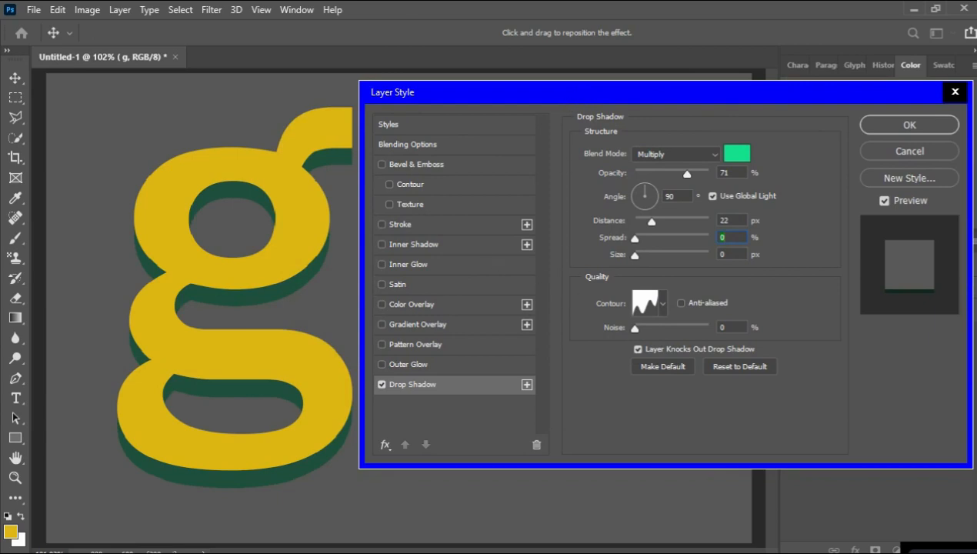
pyautogui.moveTo(658, 100)
pyautogui.mouseDown()
pyautogui.moveTo(679, 109)
pyautogui.moveTo(666, 113)
pyautogui.mouseUp()
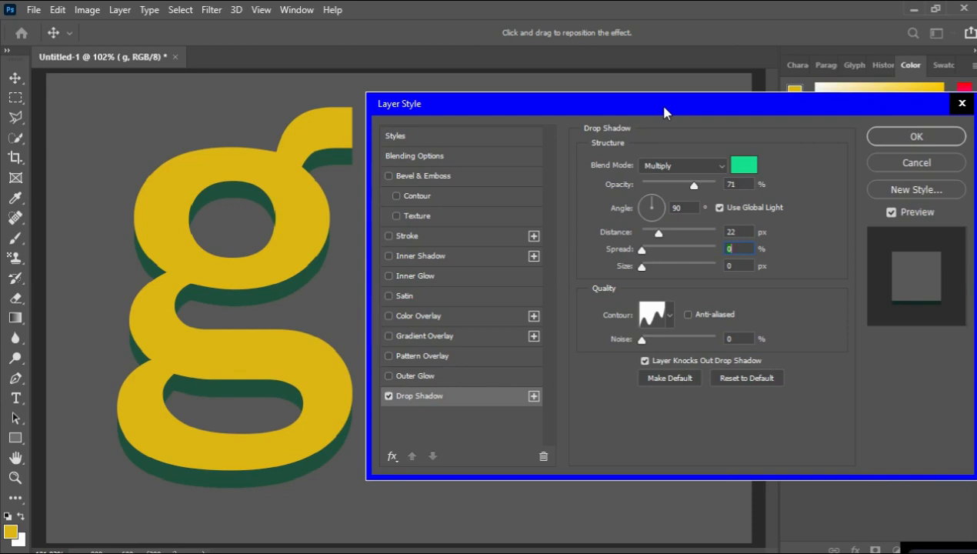
pyautogui.moveTo(666, 113); pyautogui.dragTo(667, 110)
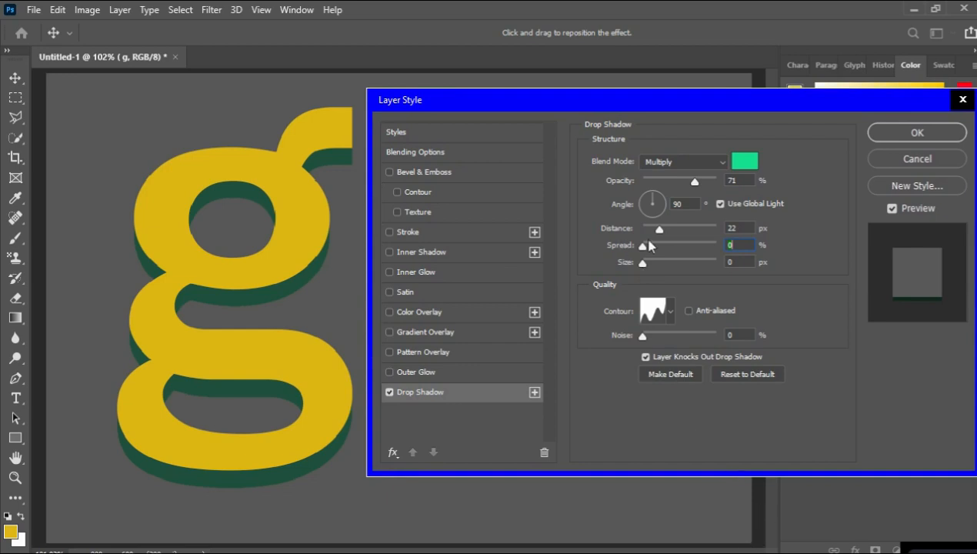
pyautogui.moveTo(700, 112)
pyautogui.mouseDown()
pyautogui.moveTo(711, 102)
pyautogui.moveTo(684, 108)
pyautogui.moveTo(694, 114)
pyautogui.mouseUp()
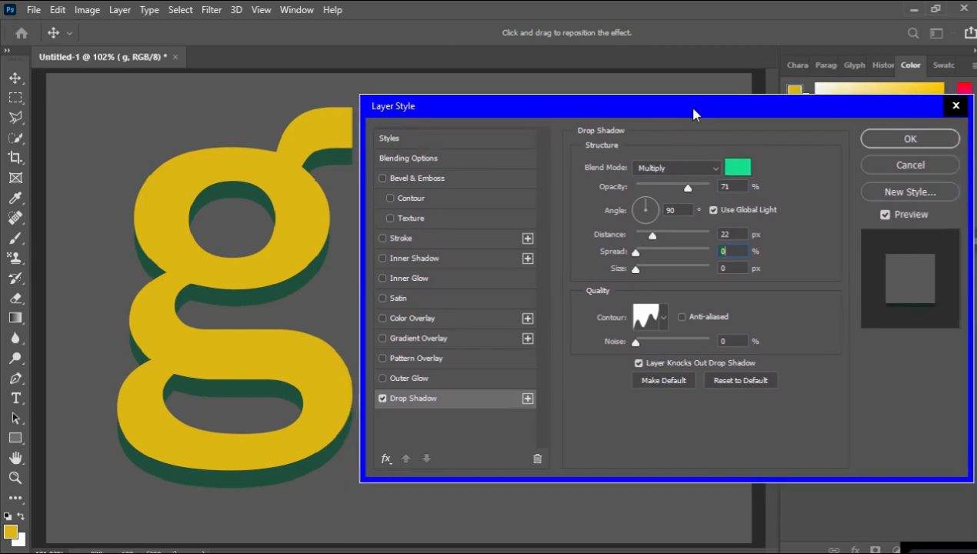
# Step: Keep the Drop Shadow's spread and size at 0, try 0% opacity, and set the opacity to 74%
pyautogui.moveTo(635, 255)
pyautogui.mouseDown()
pyautogui.moveTo(698, 259)
pyautogui.moveTo(626, 262)
pyautogui.mouseUp()
pyautogui.moveTo(636, 269)
pyautogui.mouseDown()
pyautogui.moveTo(688, 283)
pyautogui.moveTo(622, 282)
pyautogui.mouseUp()
pyautogui.moveTo(637, 274)
pyautogui.mouseDown()
pyautogui.moveTo(648, 274)
pyautogui.moveTo(627, 275)
pyautogui.mouseUp()
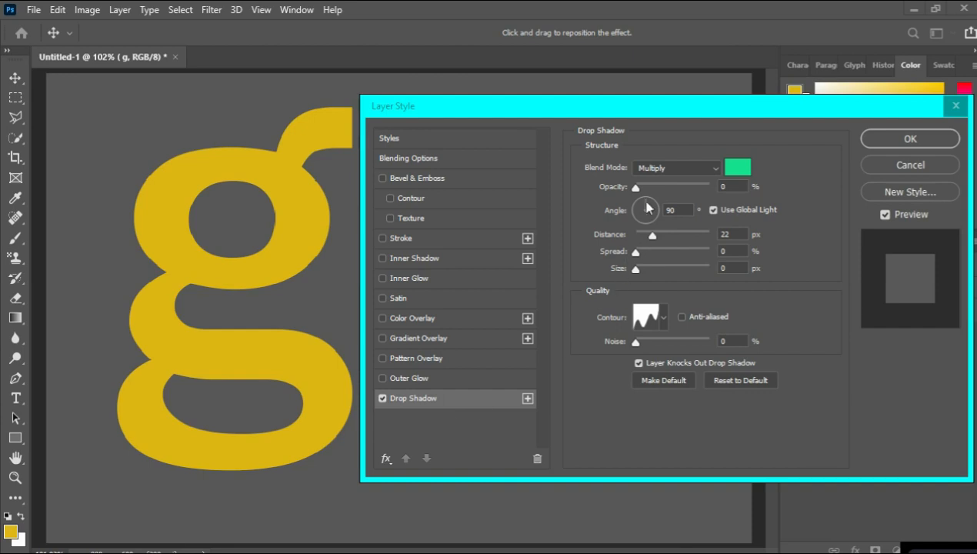
pyautogui.click(638, 192)
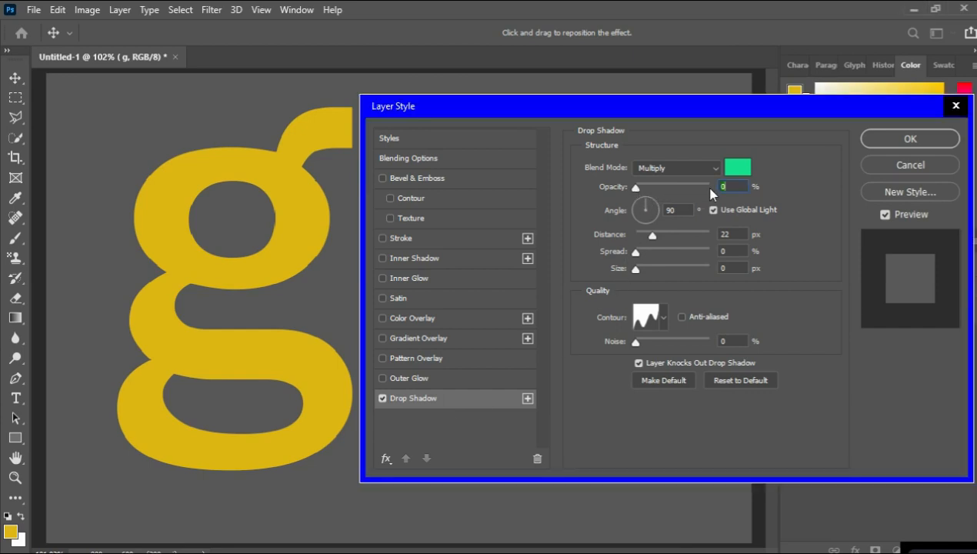
pyautogui.moveTo(711, 192); pyautogui.dragTo(690, 190)
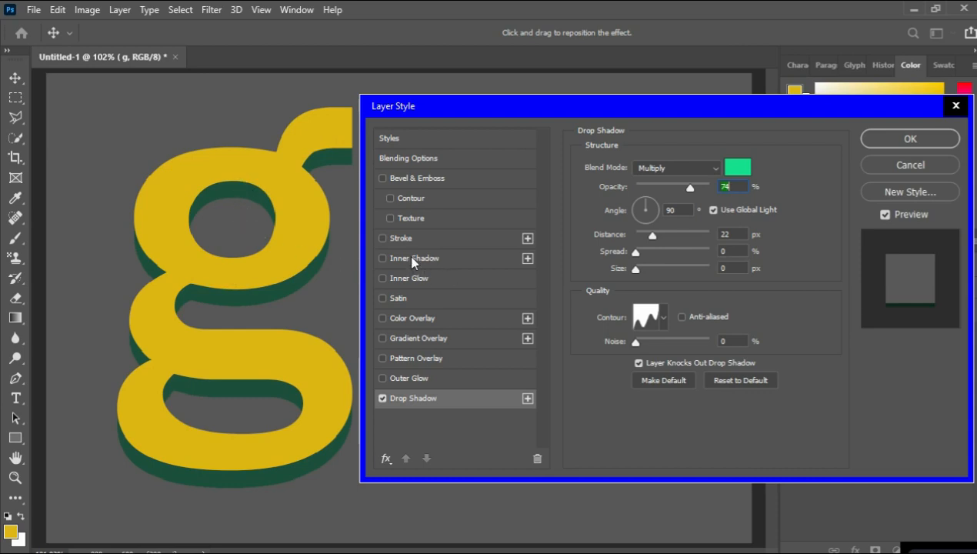
# Step: Turn off the Drop Shadow effect and enable Inner Shadow on the g, showing its settings
pyautogui.click(383, 259)
pyautogui.click(383, 399)
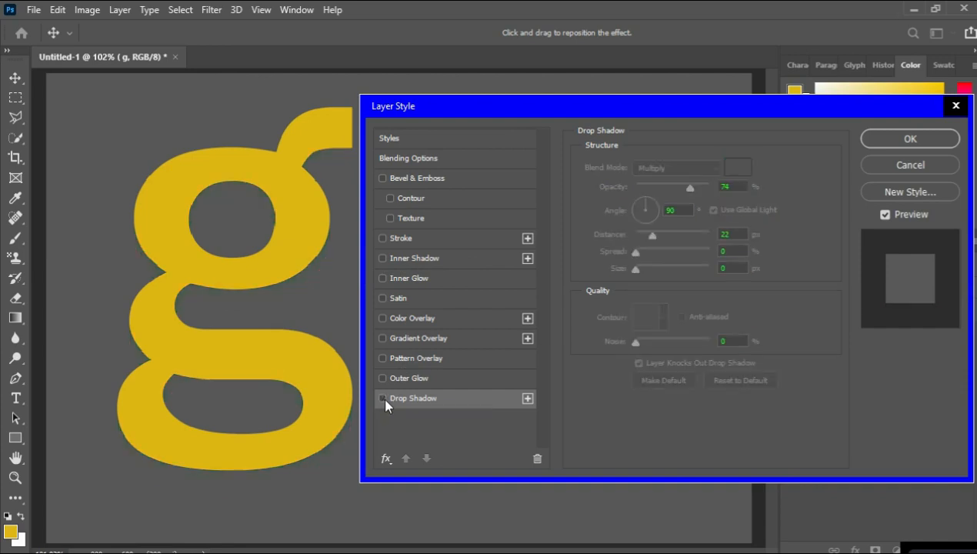
pyautogui.click(454, 264)
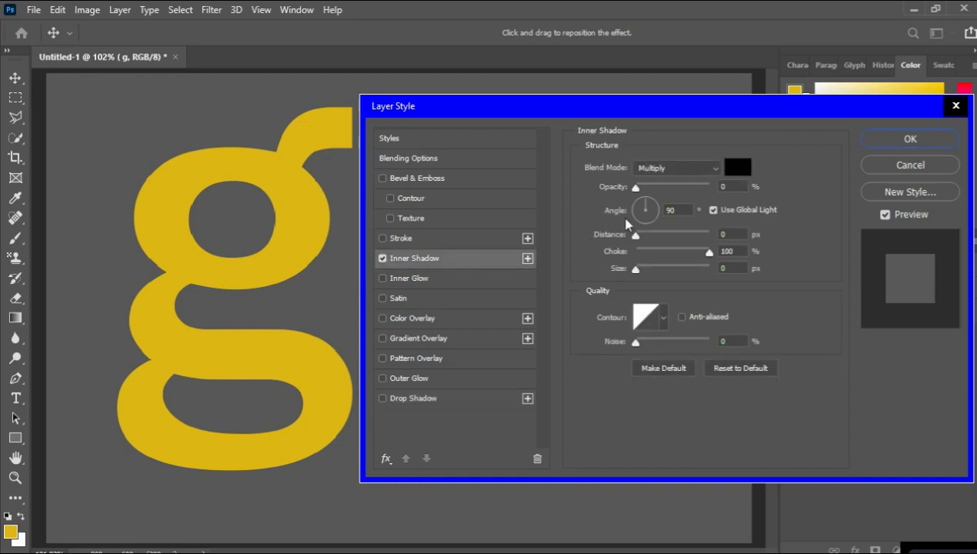
# Step: Set the Inner Shadow's opacity to 49% and its distance to 9 px
pyautogui.moveTo(638, 187); pyautogui.dragTo(680, 190)
pyautogui.moveTo(636, 235); pyautogui.dragTo(645, 244)
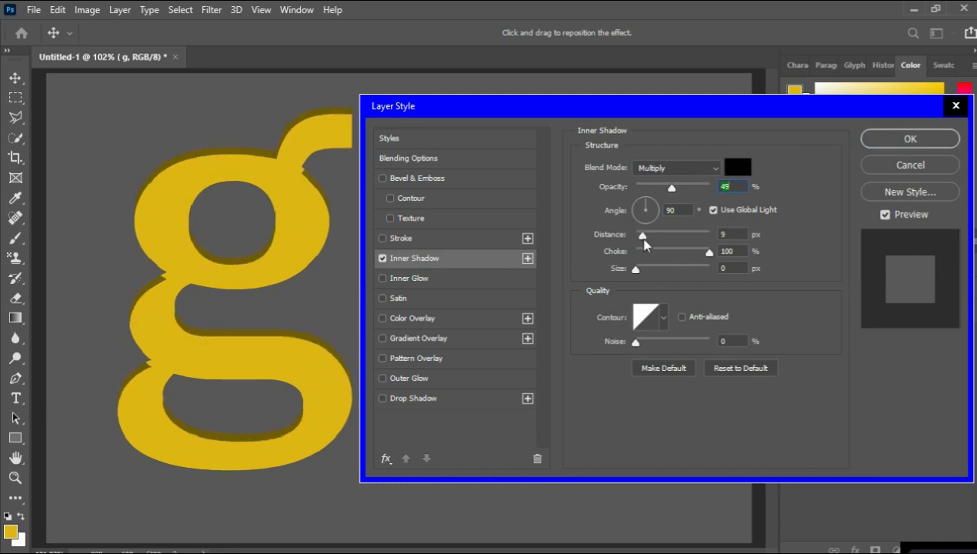
# Step: Set the Inner Shadow's distance to 18 px, its choke to 0% and its size to 21 px
pyautogui.moveTo(644, 244)
pyautogui.mouseDown()
pyautogui.moveTo(625, 245)
pyautogui.moveTo(651, 241)
pyautogui.mouseUp()
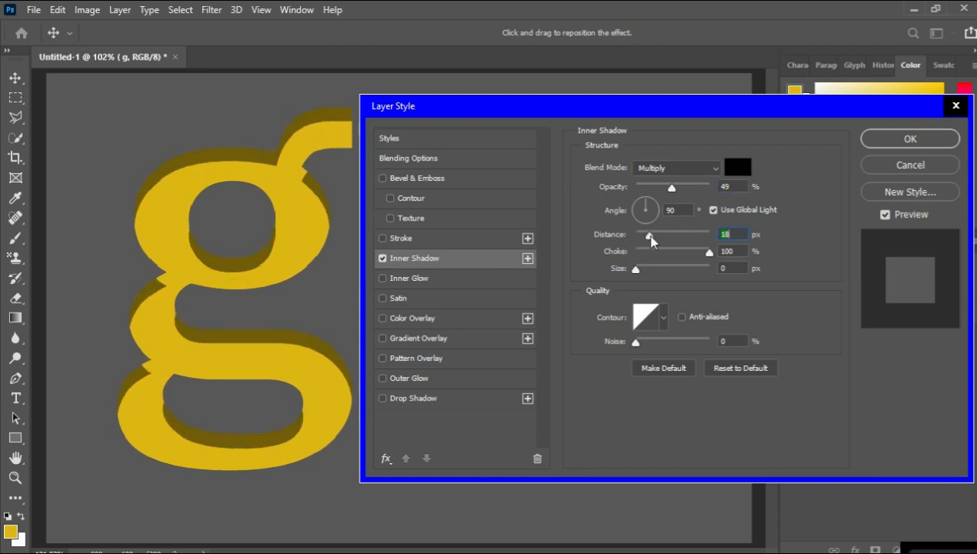
pyautogui.moveTo(709, 253); pyautogui.dragTo(655, 274)
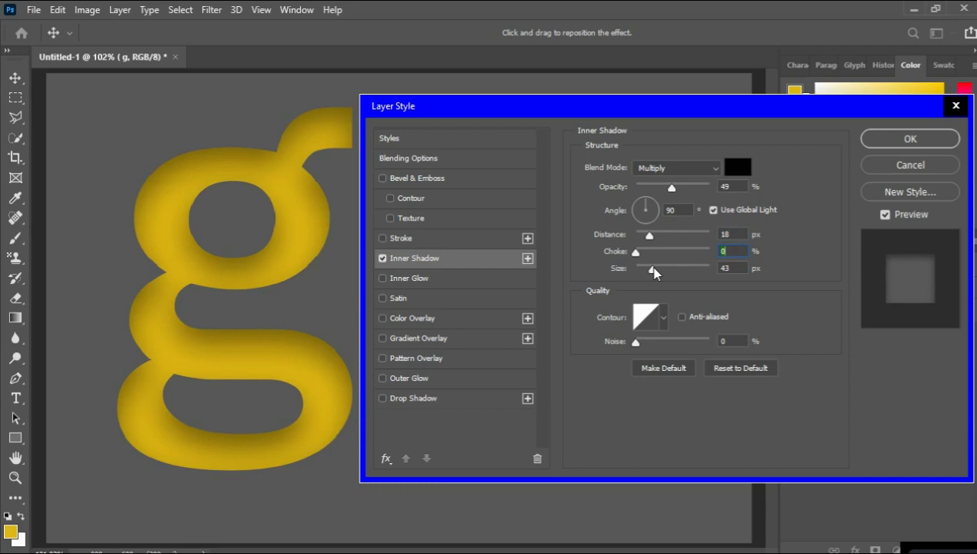
pyautogui.moveTo(653, 272)
pyautogui.mouseDown()
pyautogui.moveTo(664, 274)
pyautogui.moveTo(648, 273)
pyautogui.mouseUp()
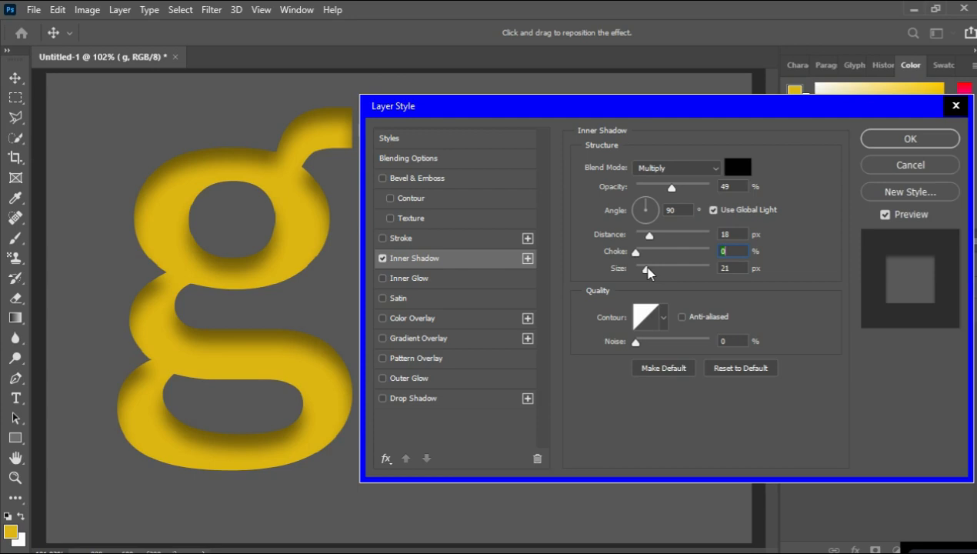
# Step: Change the Inner Shadow's colour to pure red, ff0000, keeping the g in view beside the Layer Style dialog
pyautogui.moveTo(574, 110); pyautogui.dragTo(613, 108)
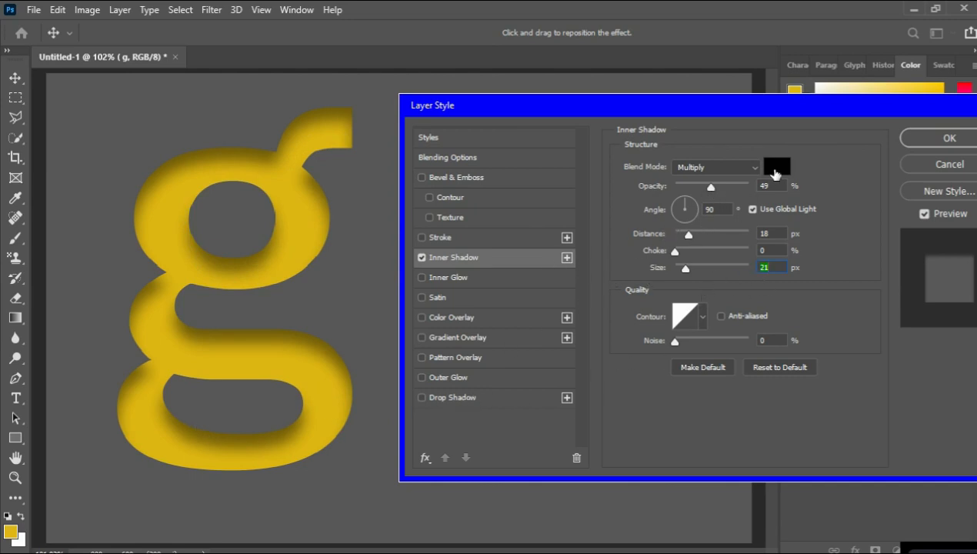
pyautogui.click(776, 166)
pyautogui.click(484, 127)
pyautogui.moveTo(484, 127); pyautogui.dragTo(485, 106)
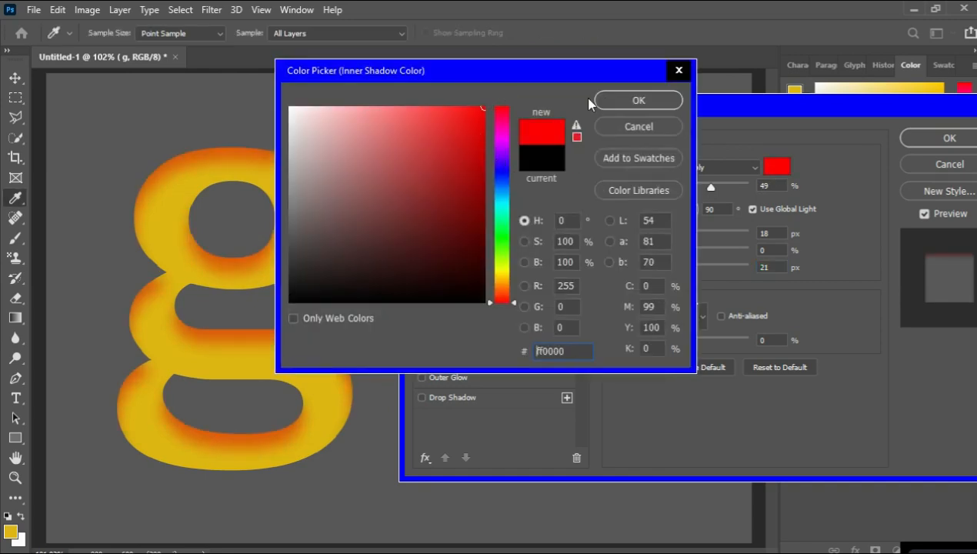
pyautogui.click(626, 98)
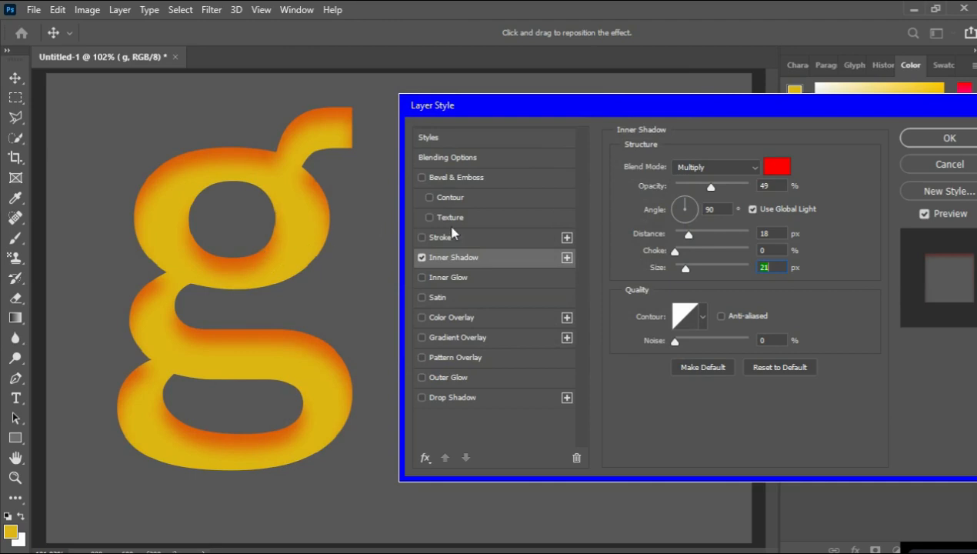
# Step: Set the red Inner Shadow to 15 px distance, 18% choke, 24 px size and 43% opacity, and bring the whole dialog into view
pyautogui.moveTo(688, 239); pyautogui.dragTo(686, 268)
pyautogui.moveTo(713, 192)
pyautogui.mouseDown()
pyautogui.moveTo(671, 192)
pyautogui.moveTo(722, 188)
pyautogui.moveTo(709, 190)
pyautogui.mouseUp()
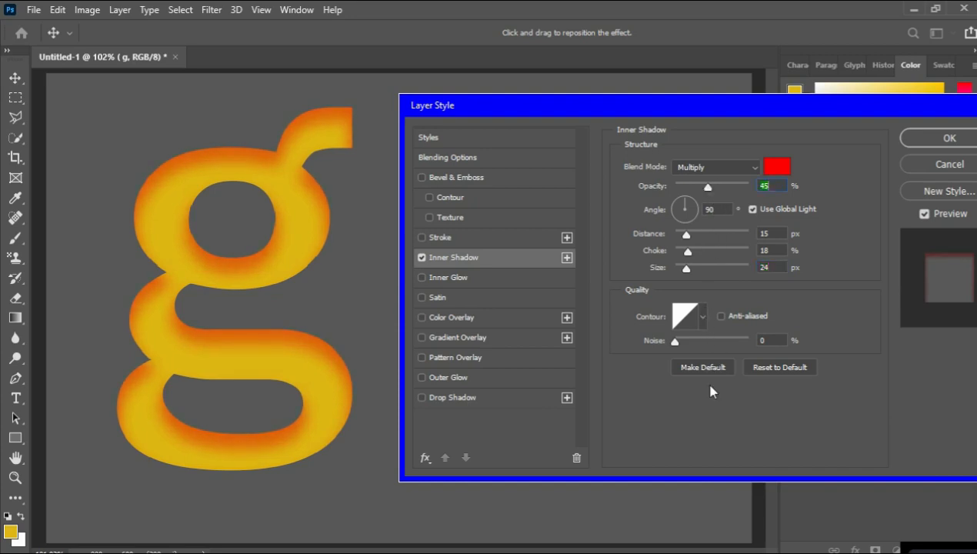
pyautogui.press('Down')
pyautogui.press('Down')
pyautogui.moveTo(841, 114); pyautogui.dragTo(806, 114)
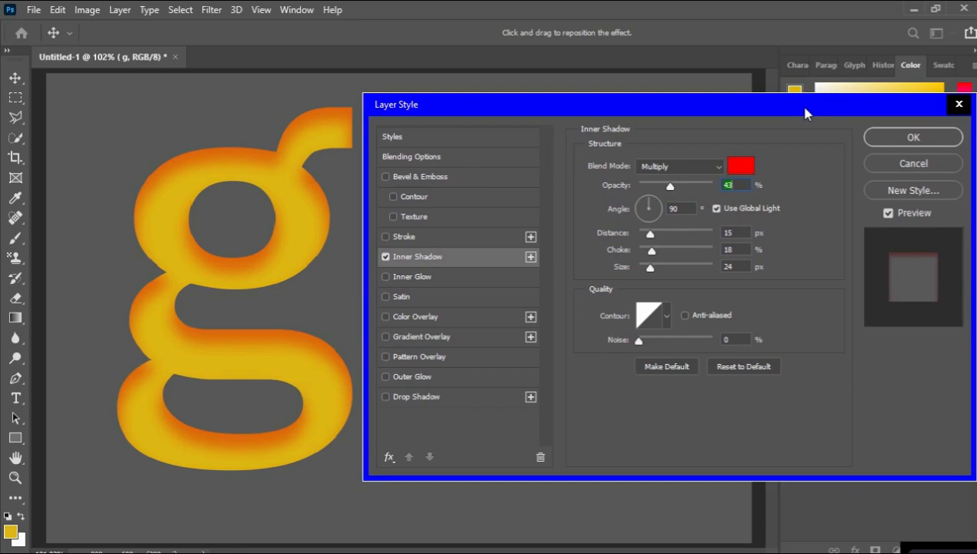